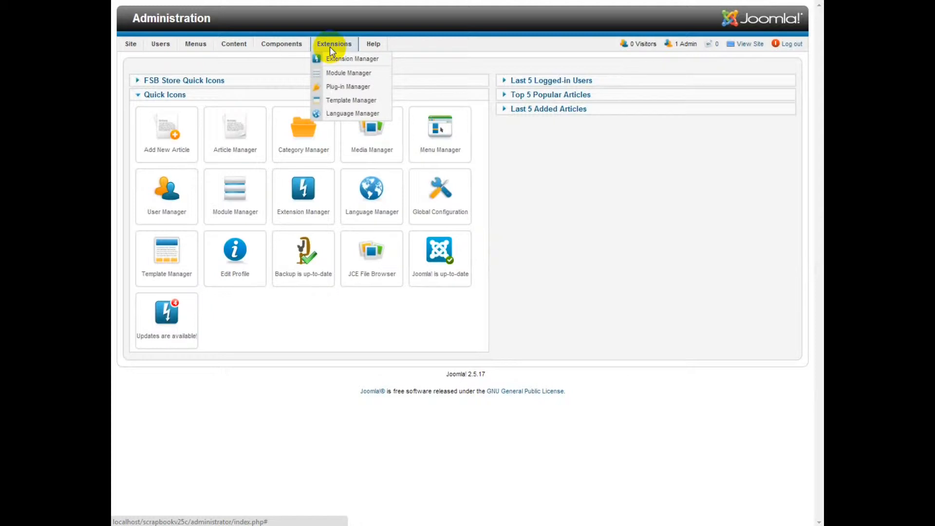
Install the USPS plugin from plg_vmshipment_usps_vm2_v6.2.1.zip through the Extension Manager
left_click(325, 63)
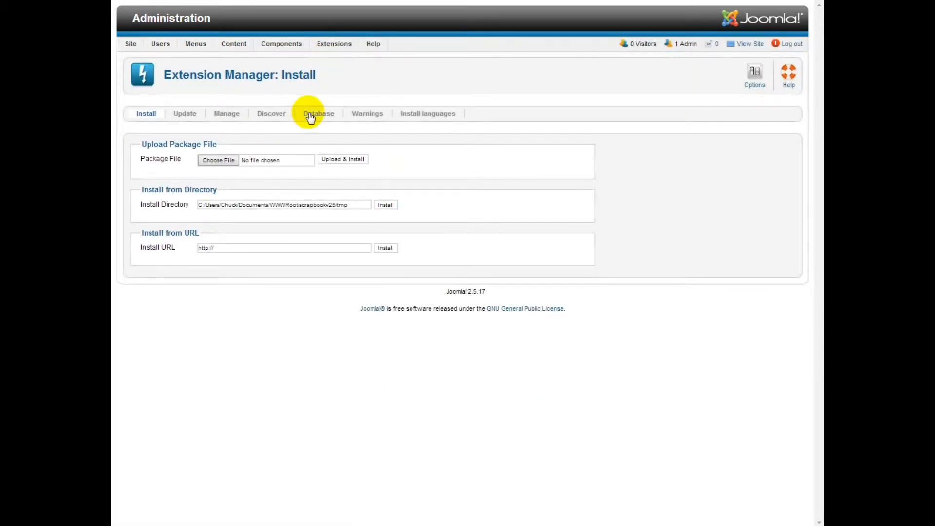
left_click(222, 160)
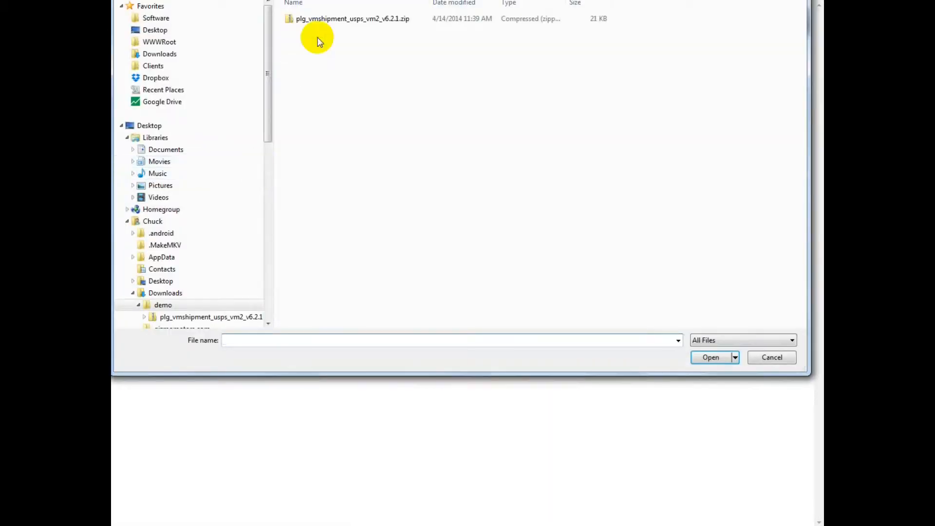
left_click(315, 22)
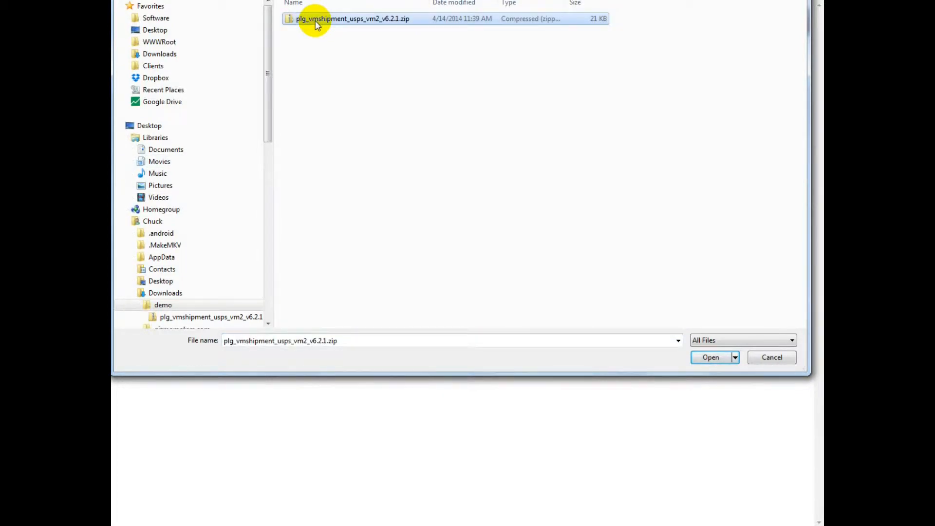
double_click(315, 22)
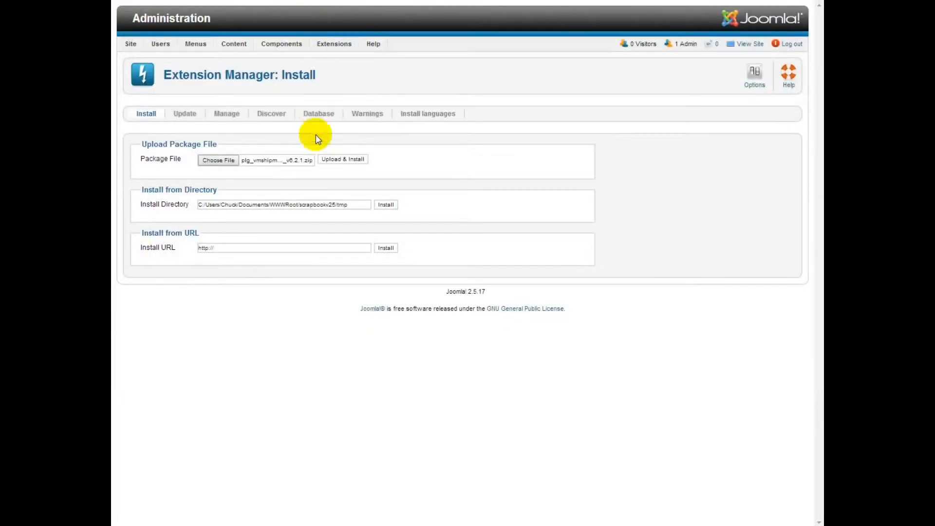
left_click(330, 160)
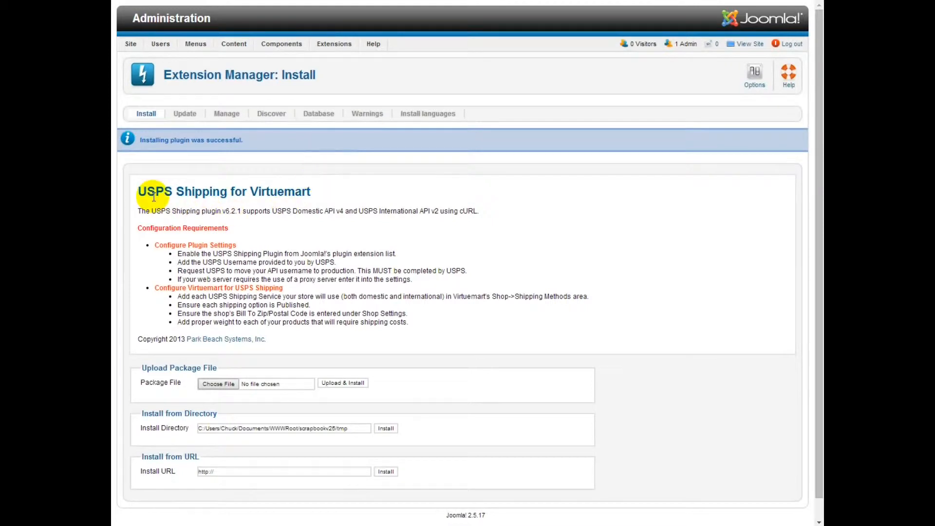
Review the installation success message and the plugin's supported USPS API versions
left_click_drag(139, 139, 261, 141)
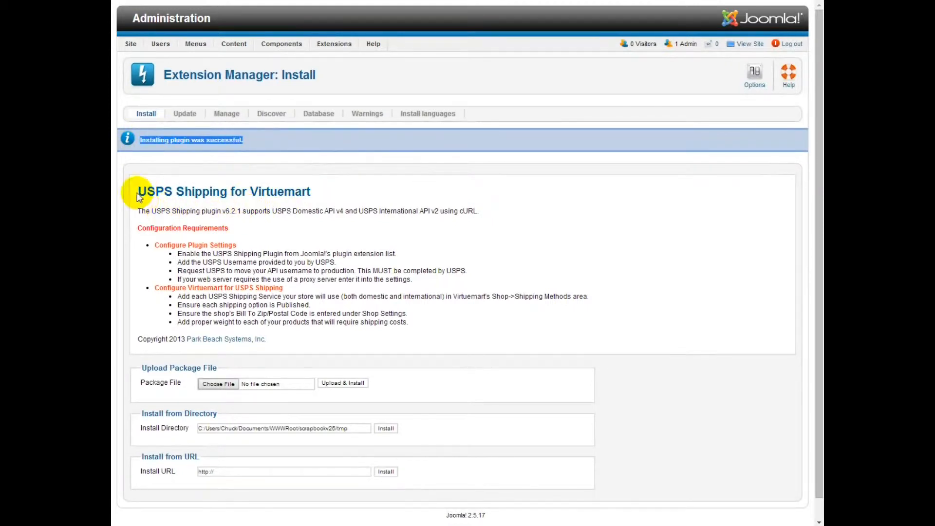
left_click_drag(192, 213, 320, 213)
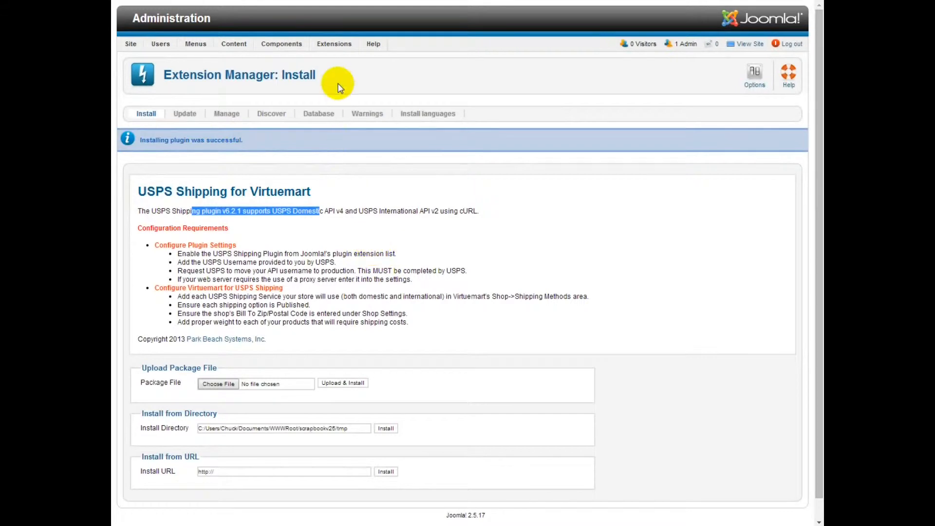
mouse_move(326, 49)
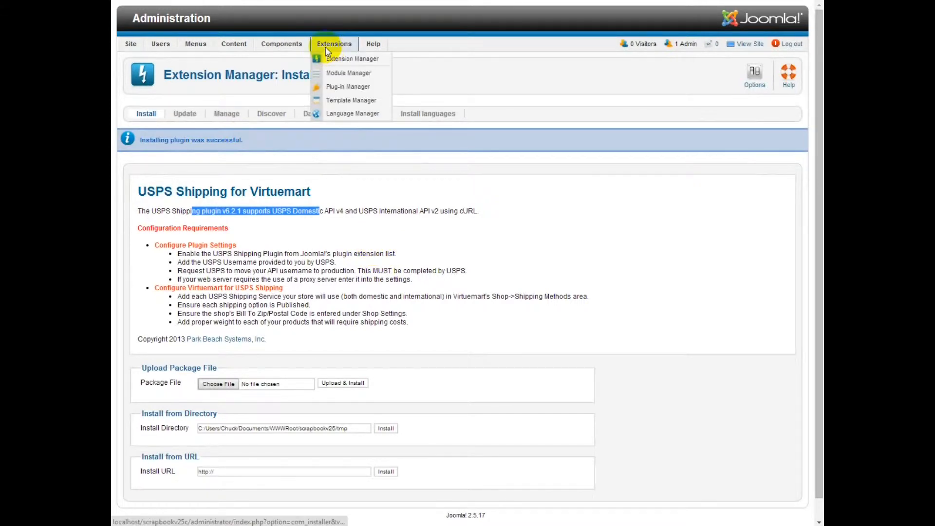
Filter the Plug-in Manager for 'usps' and open USPS Shipping for Virtuemart
left_click(339, 87)
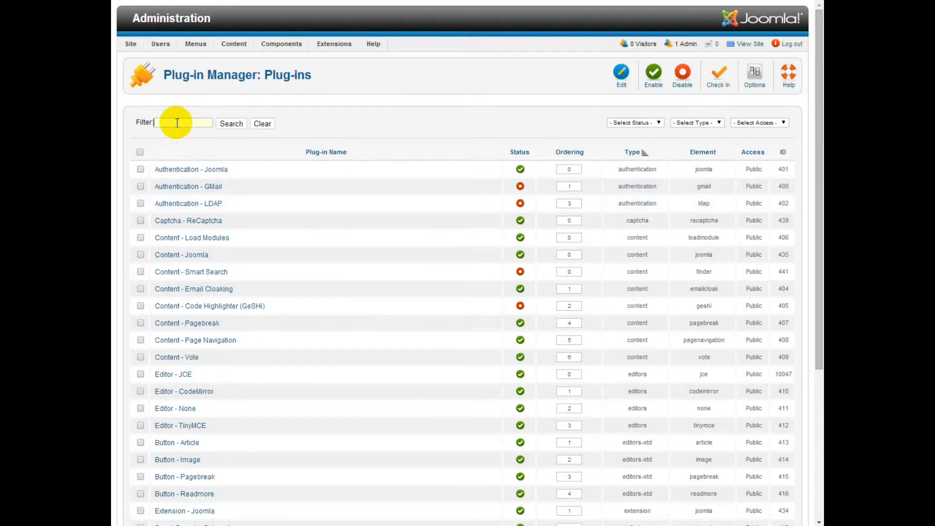
left_click(176, 123)
type("usps")
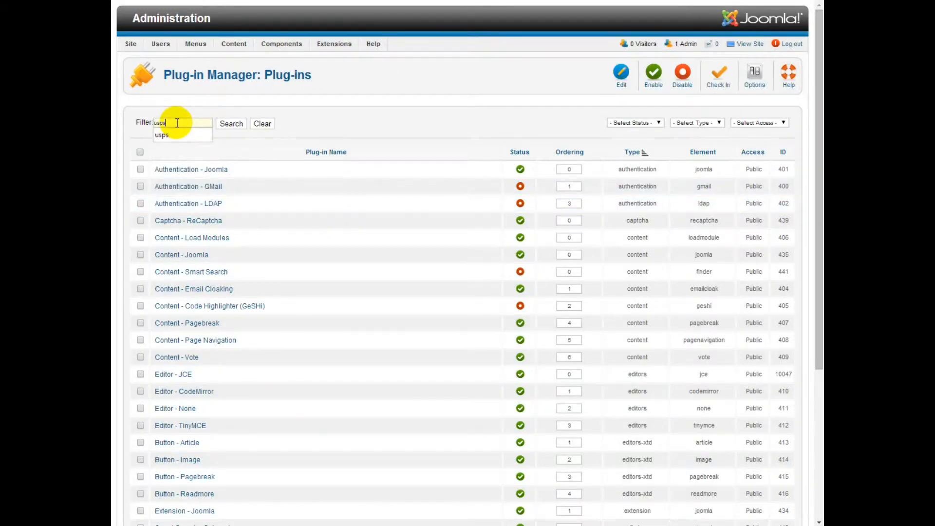
left_click(227, 125)
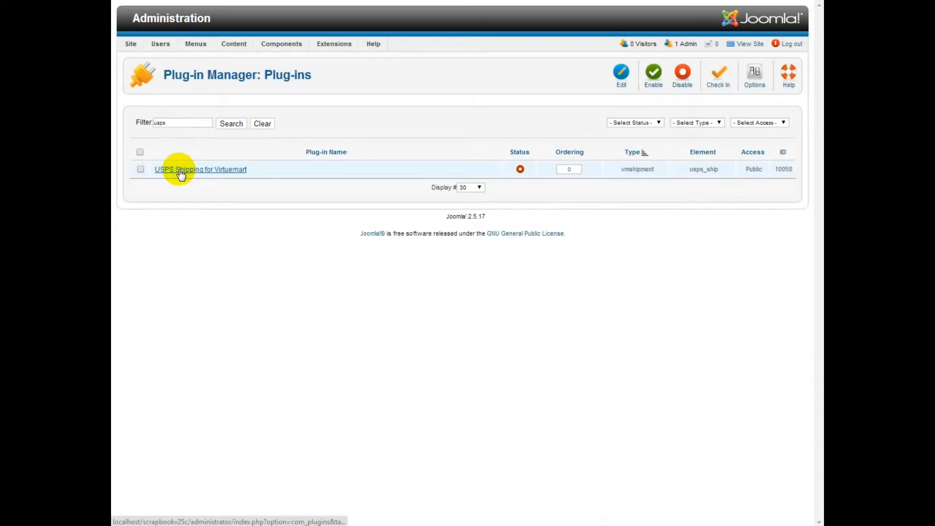
left_click(181, 171)
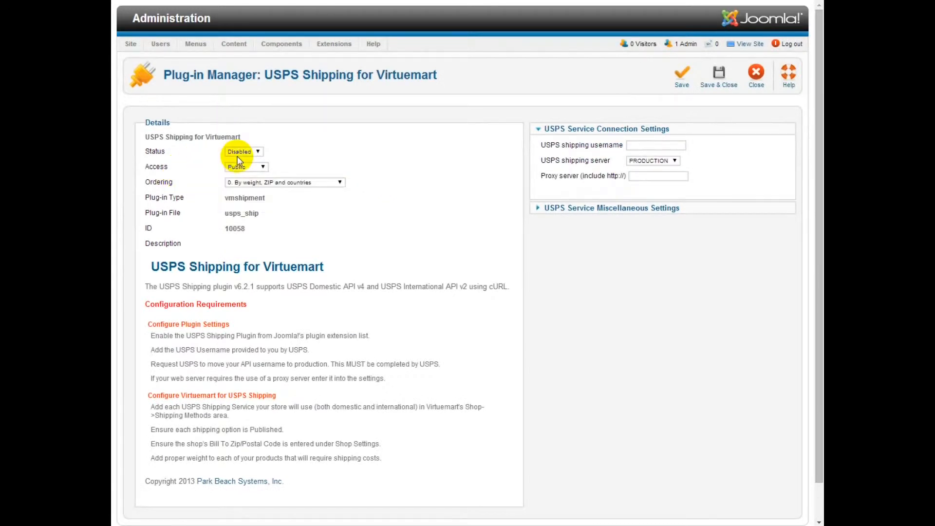
Set the plugin to Enabled and enter the USPS shipping username, leaving the PRODUCTION server
left_click(244, 152)
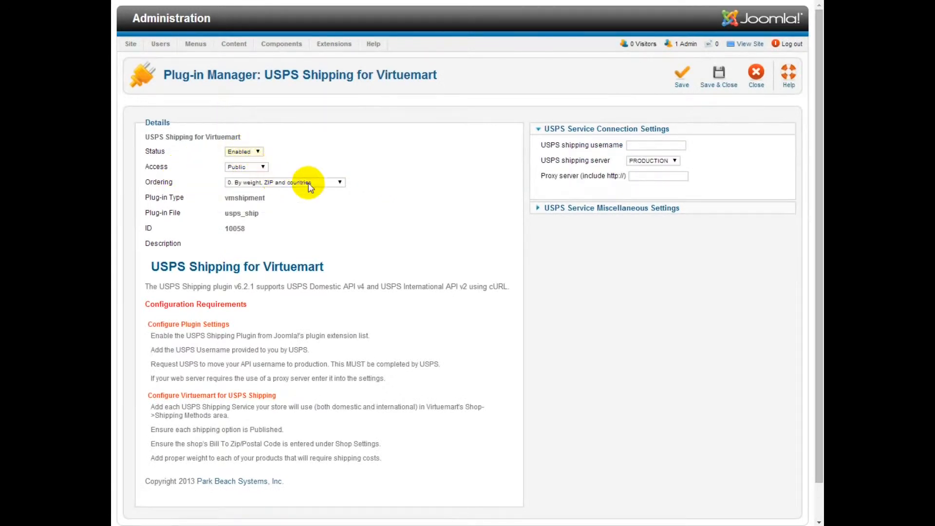
left_click(639, 146)
type("111PARKBE")
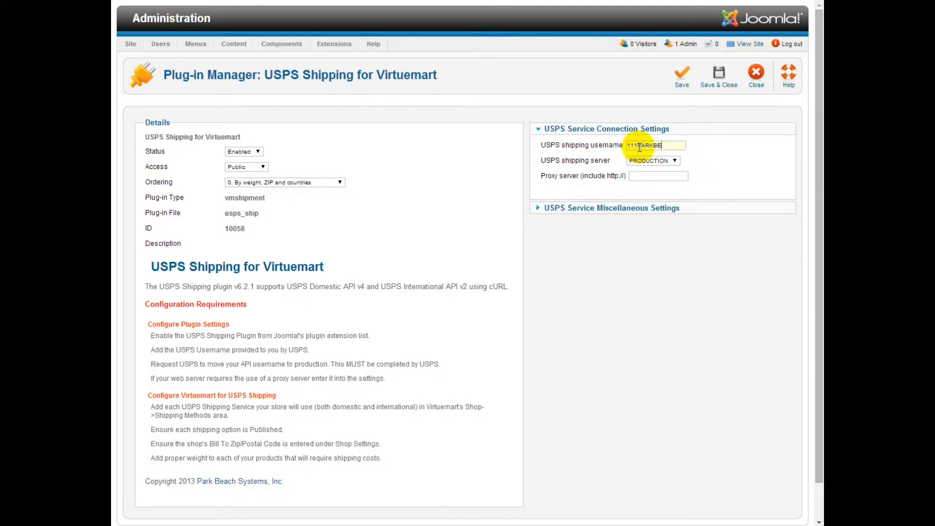
type("2222")
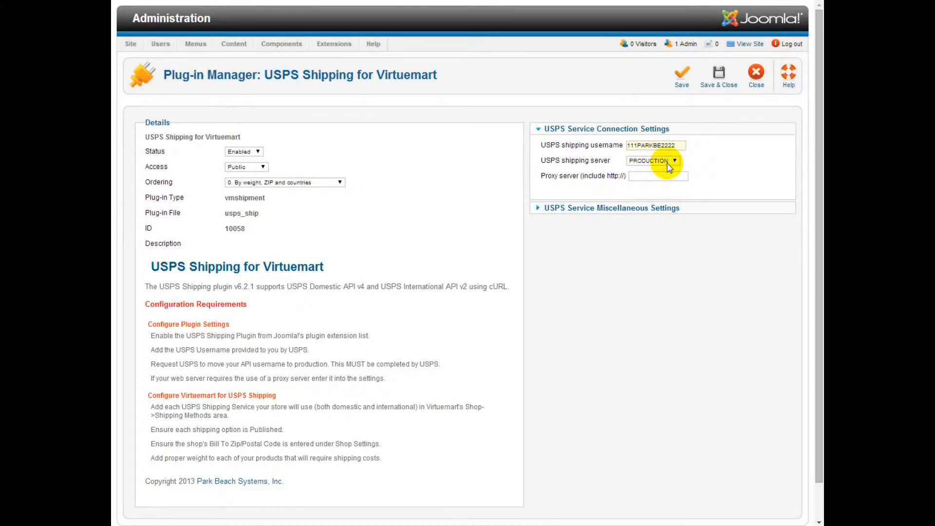
mouse_move(592, 176)
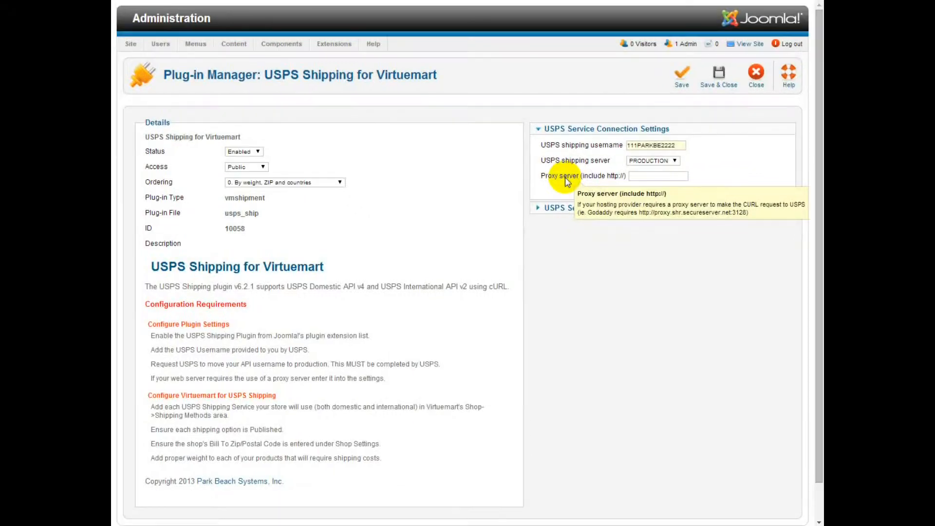
Set Pad cart weight to 5% under Miscellaneous Settings, then save and close the plugin
left_click(539, 211)
mouse_move(619, 180)
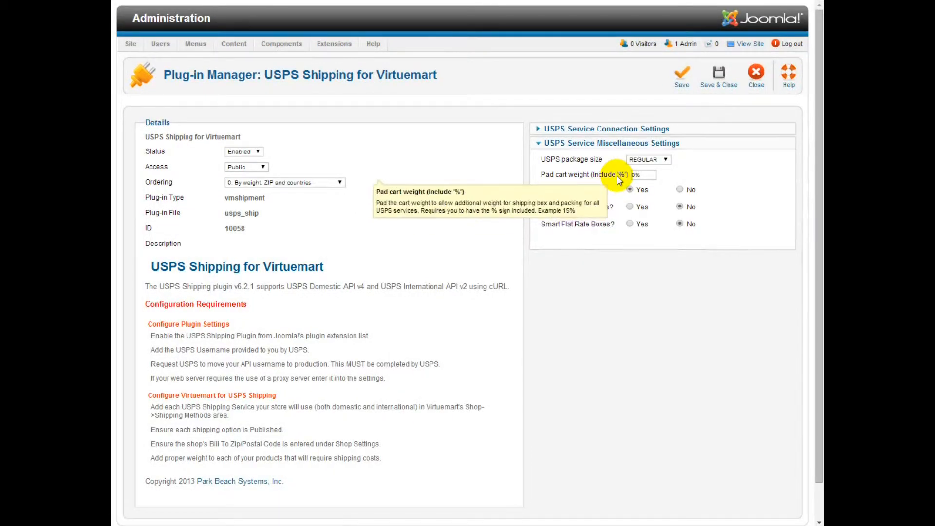
double_click(633, 174)
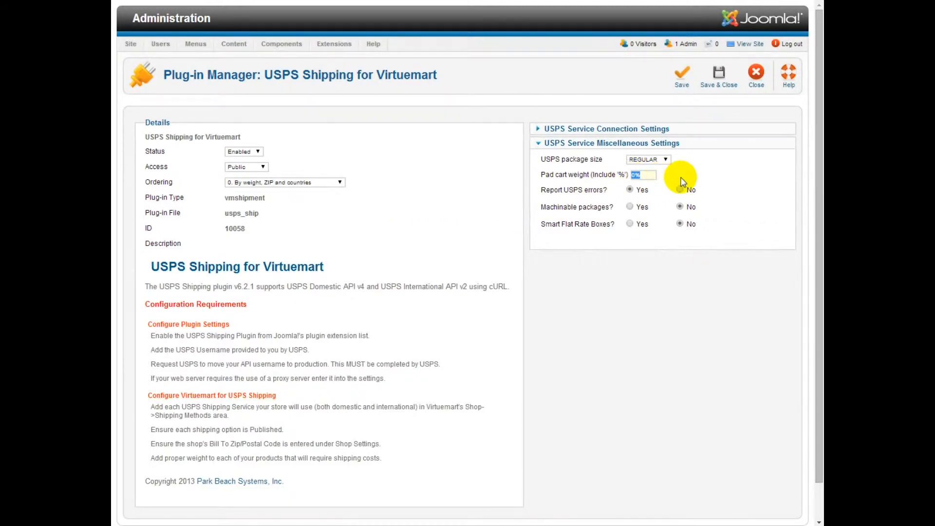
type("5%")
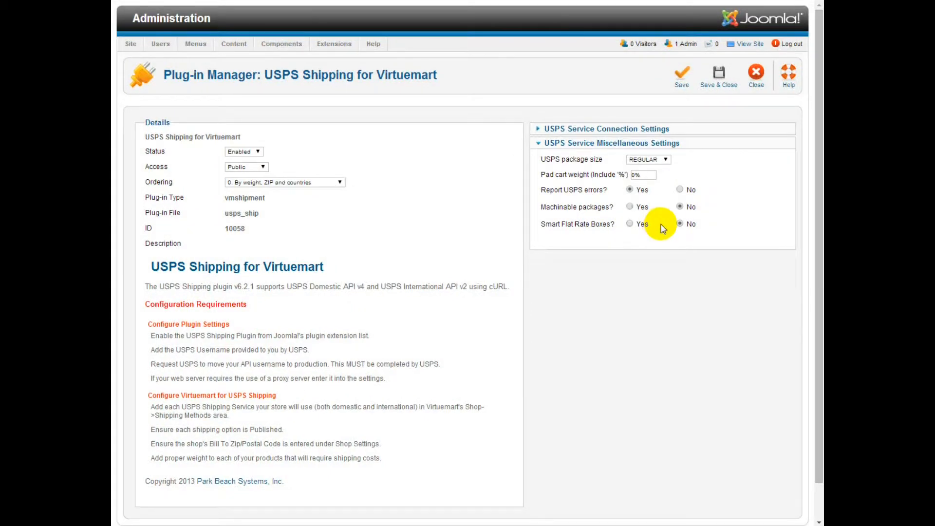
left_click(716, 86)
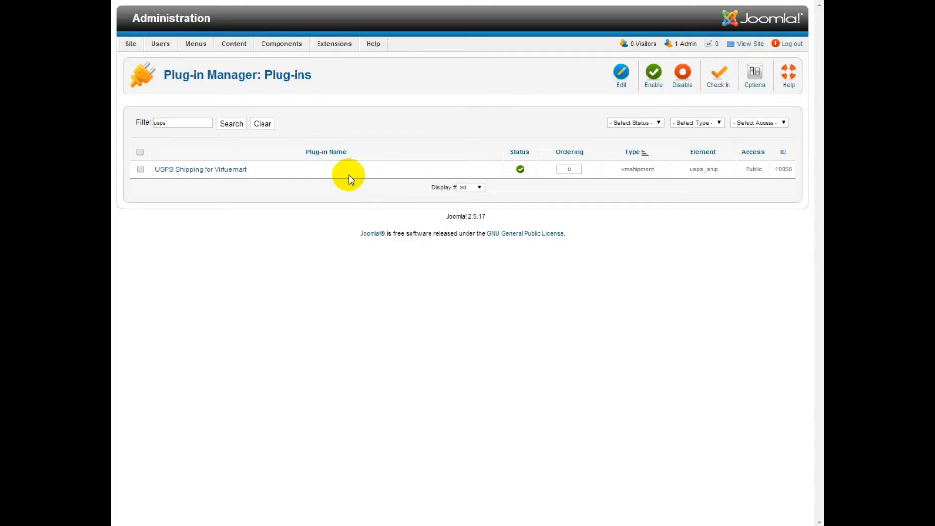
Bring up the Components menu from the plug-in list
mouse_move(283, 45)
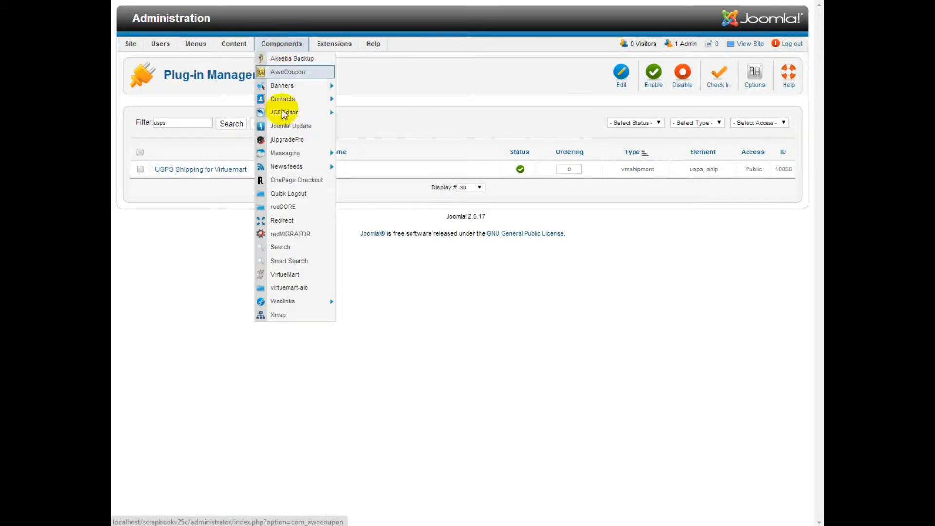
Go to VirtueMart's shipment methods list and start a new shipment method
left_click(279, 276)
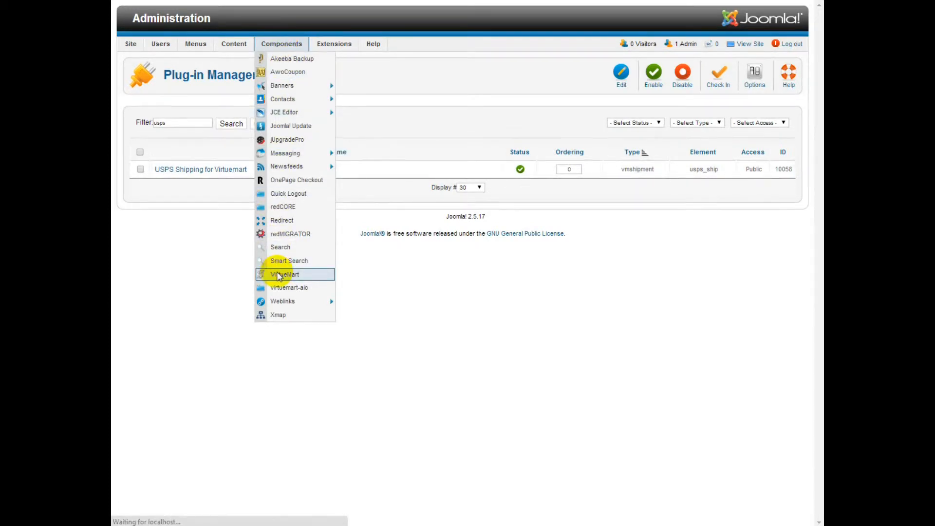
left_click(152, 251)
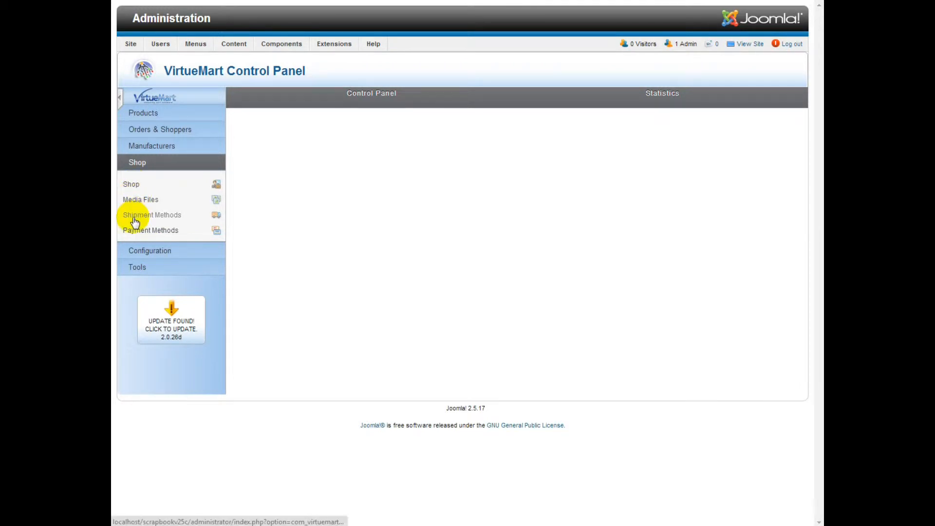
left_click(179, 215)
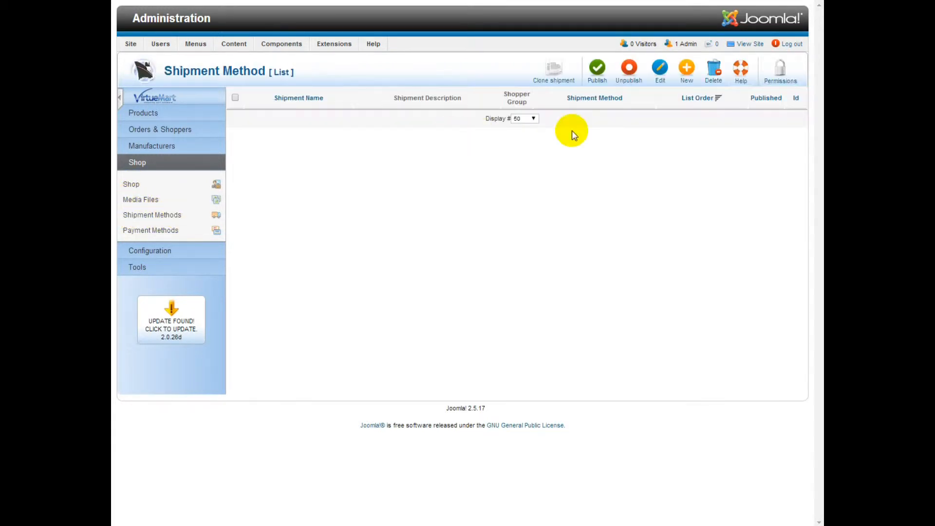
left_click(687, 77)
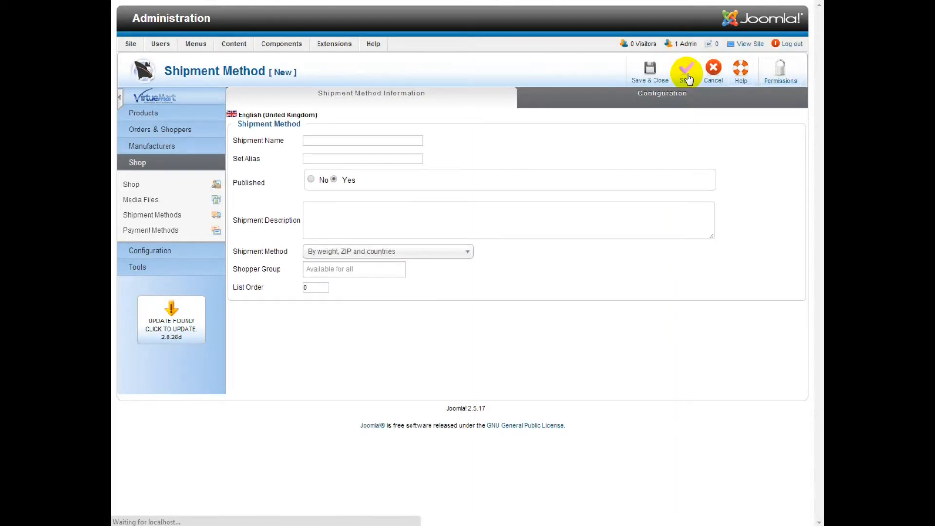
Name the method 'Priority Mail' and give it the description '1-3 Business Days'
left_click(331, 144)
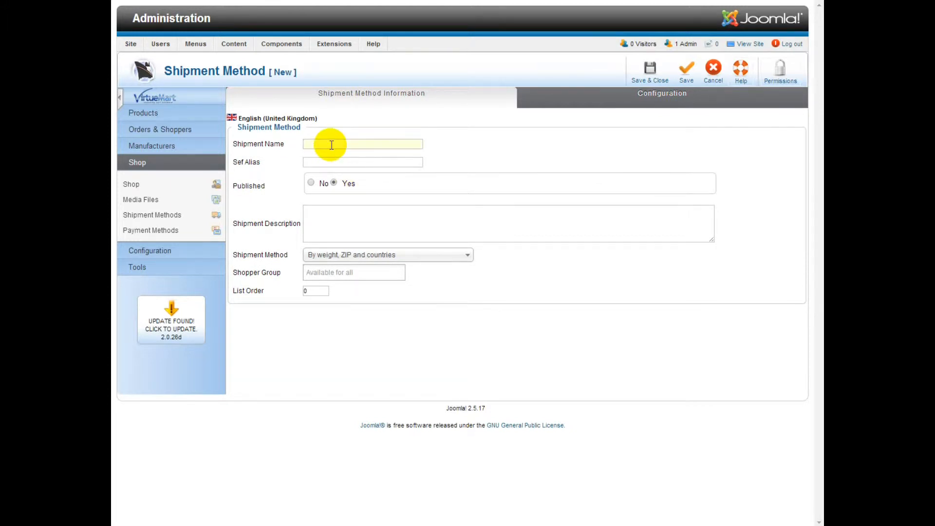
type("Prio")
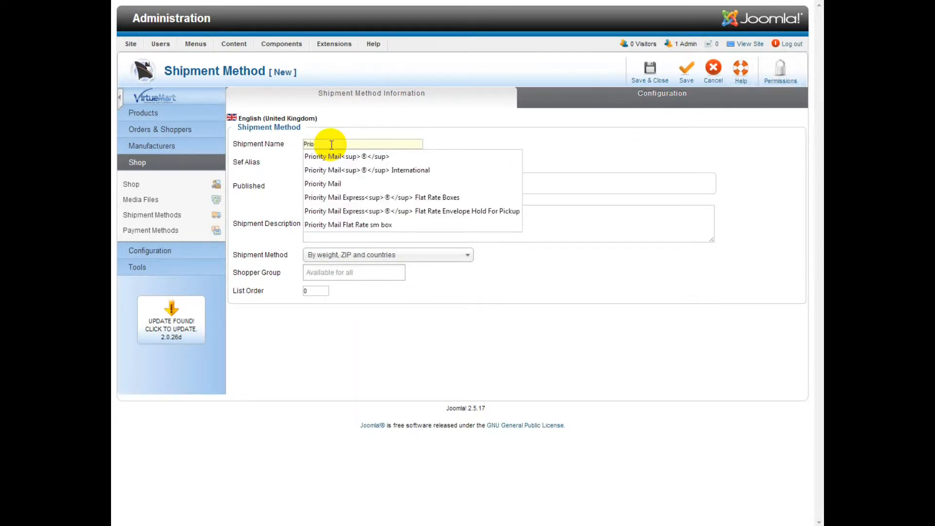
type("rity Mail")
key("Tab")
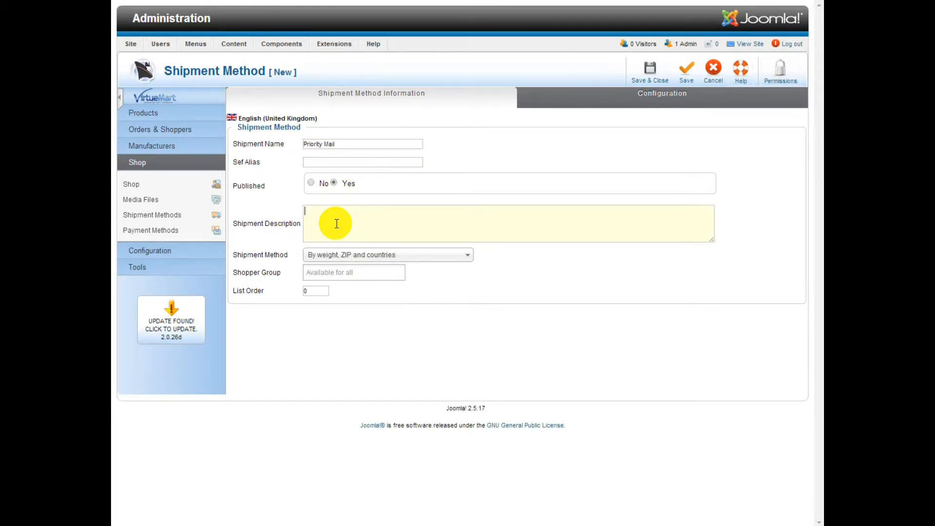
type("1-3 Busine")
type("ss Days")
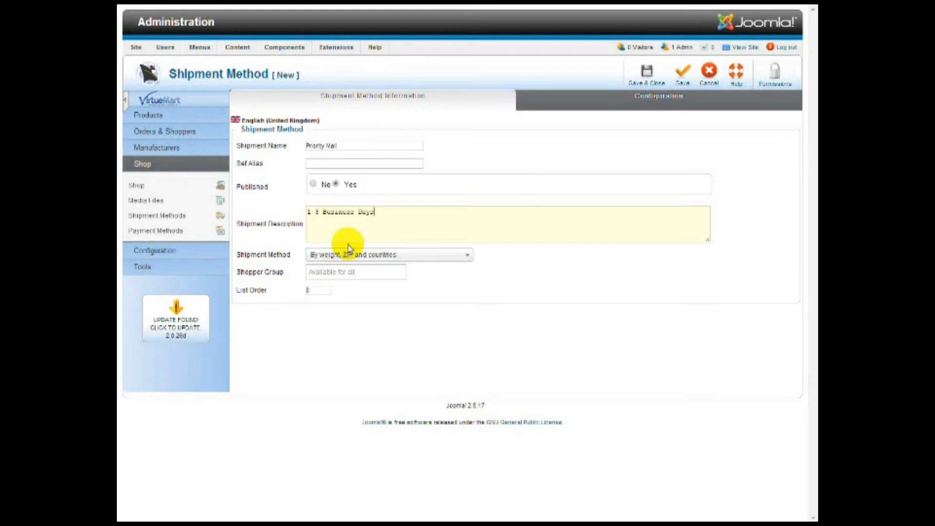
Set the method type to USPS Shipping for Virtuemart and save Priority Mail
left_click(349, 254)
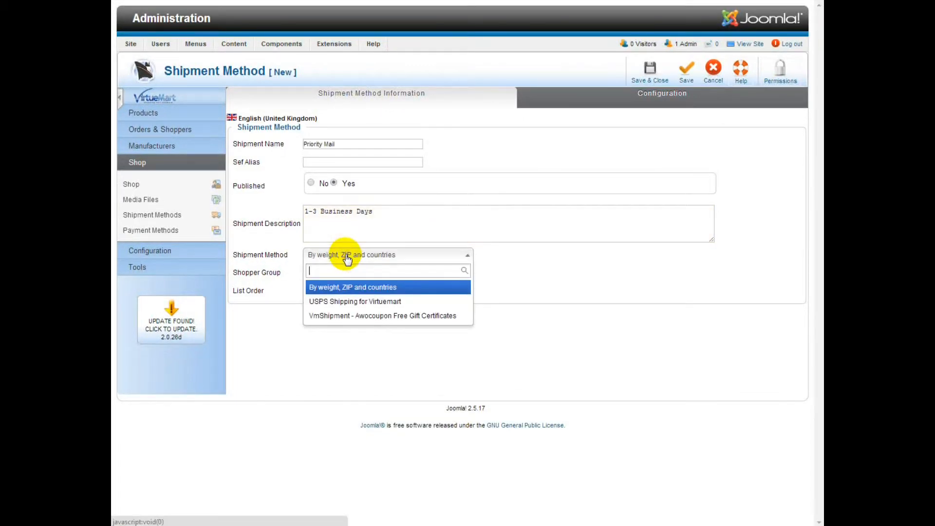
left_click(346, 303)
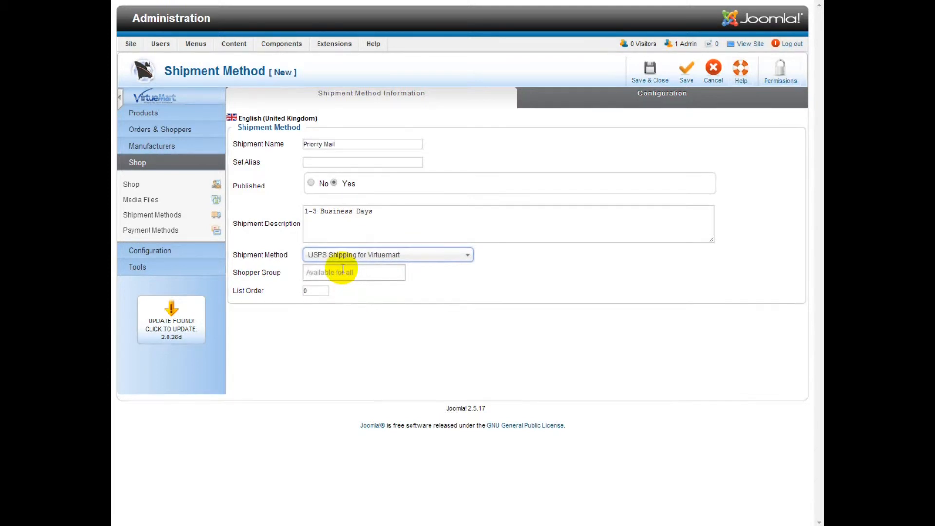
left_click(687, 79)
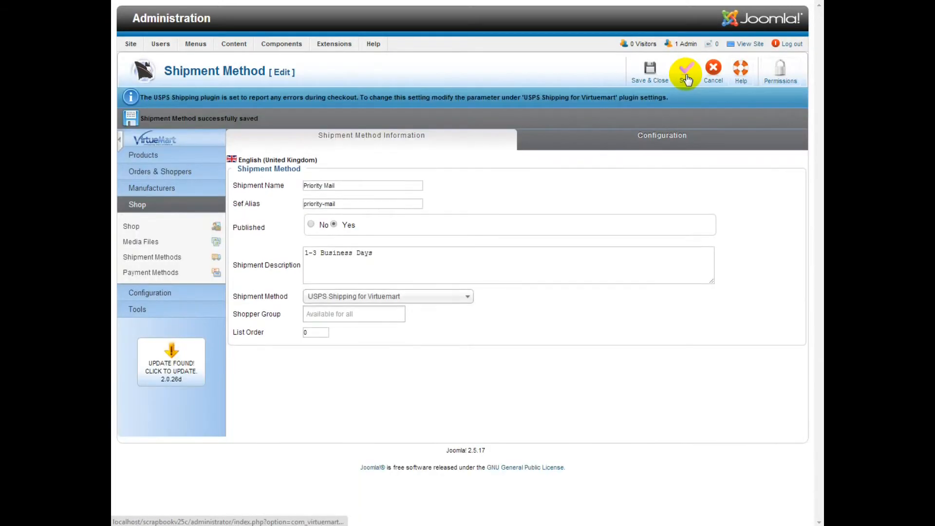
left_click_drag(668, 97, 137, 99)
left_click(475, 180)
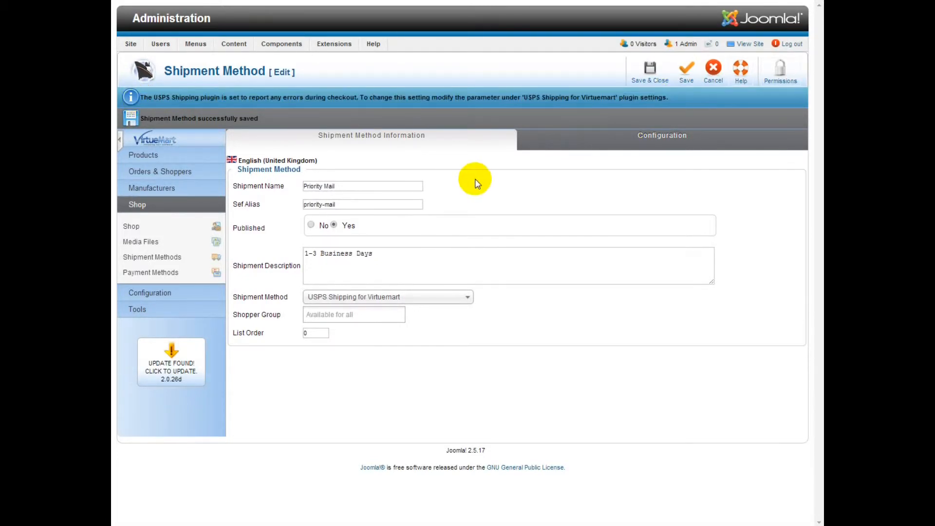
In Configuration, set USPS Service to Priority Mail and the logo to usps.jpg
left_click(674, 142)
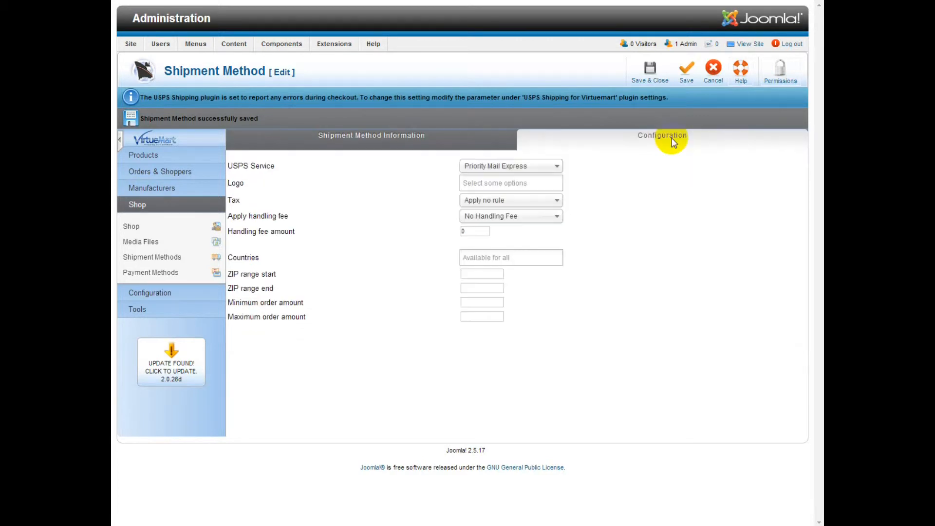
left_click(482, 168)
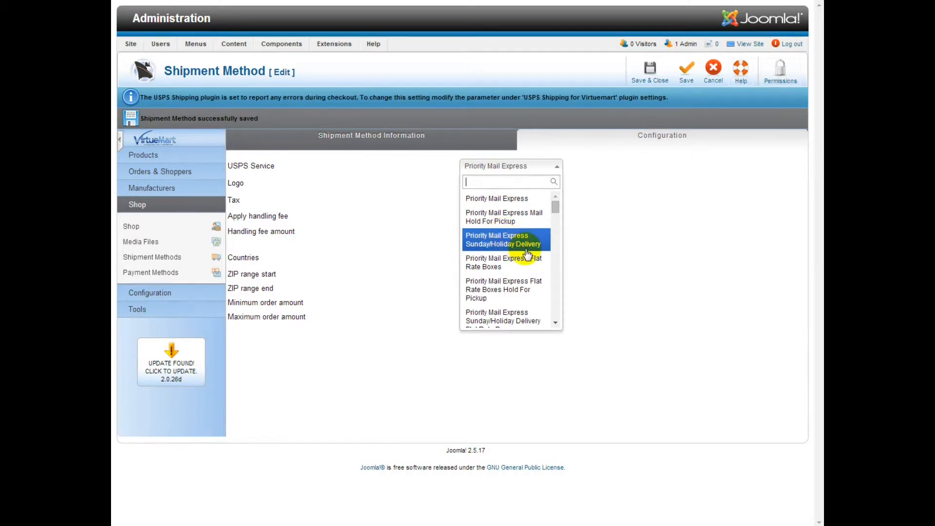
type("priority mail")
scroll(521, 229, "down", 5)
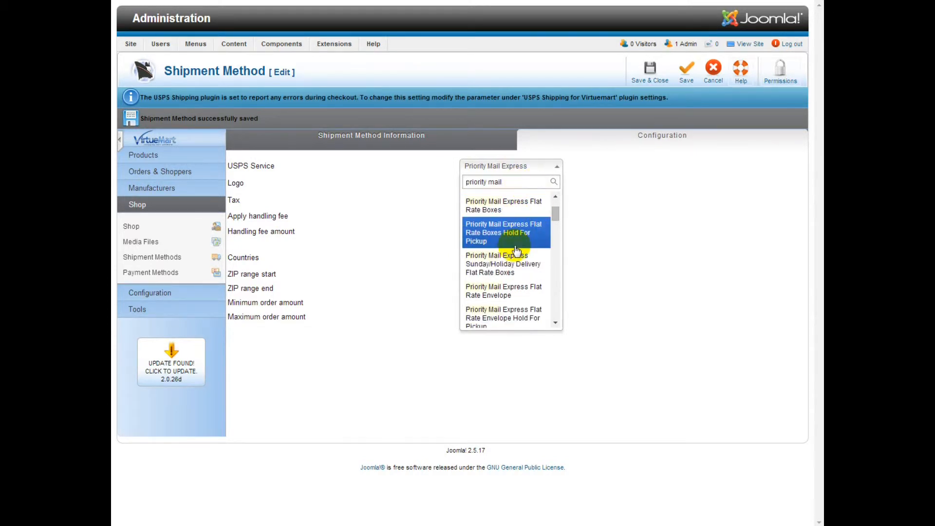
scroll(516, 249, "down", 1)
left_click_drag(557, 237, 556, 252)
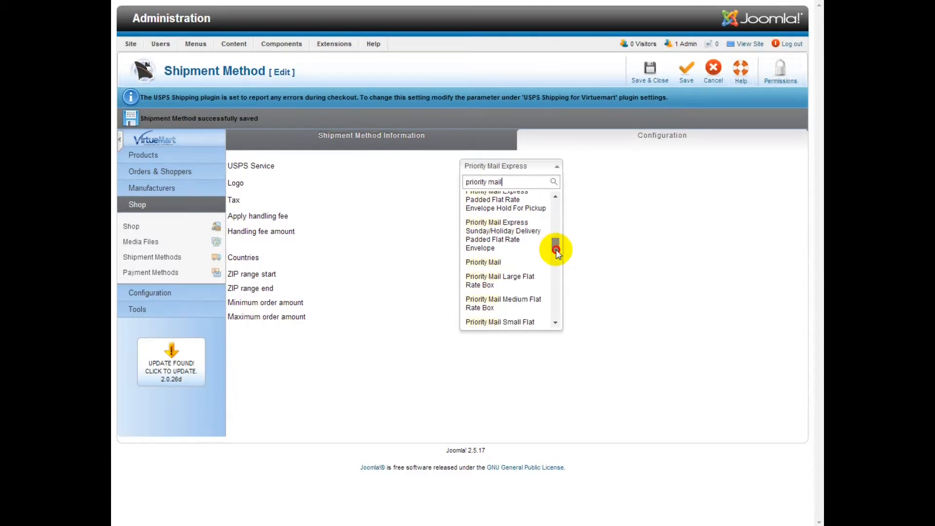
left_click(489, 263)
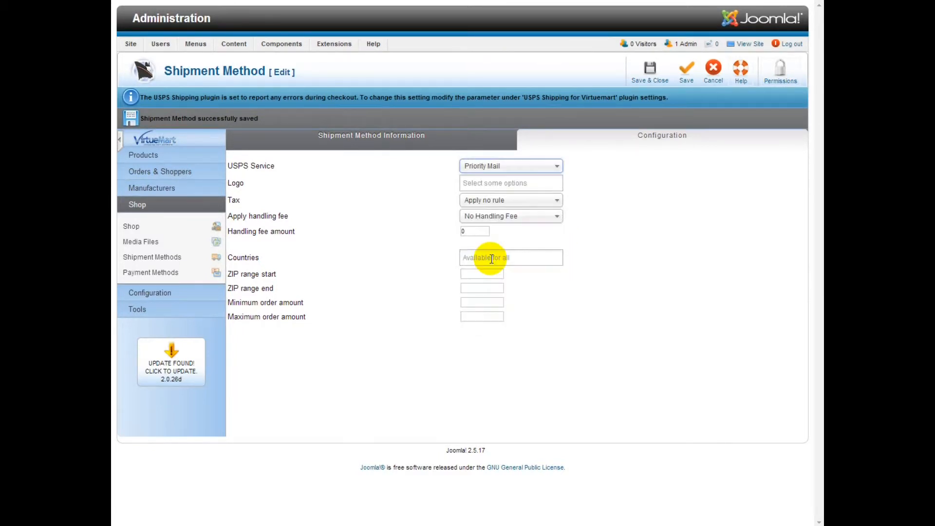
left_click(491, 184)
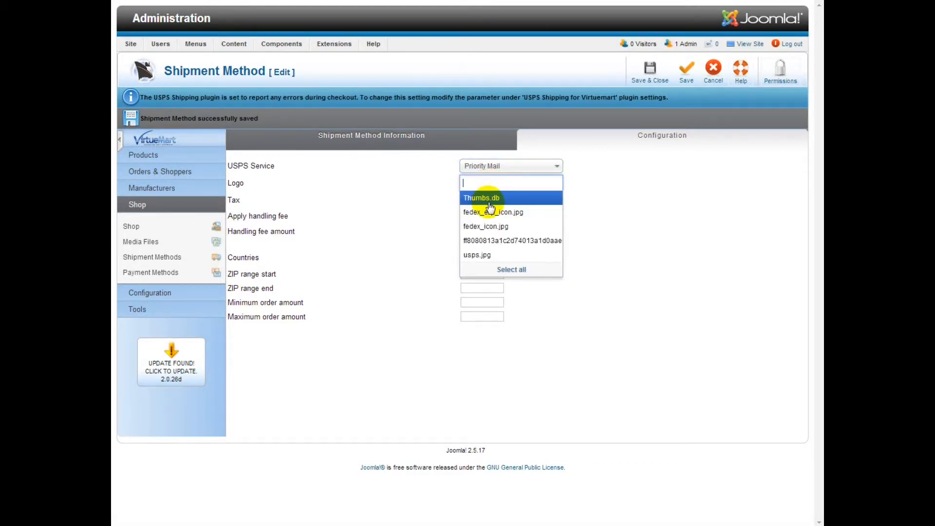
left_click(488, 256)
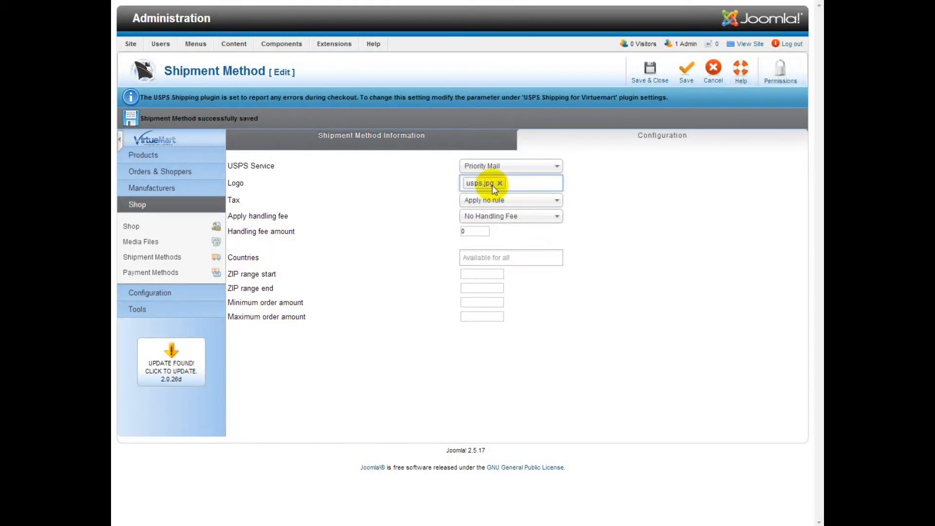
Keep no tax rule, no handling fee and all countries, then save and close
left_click(510, 206)
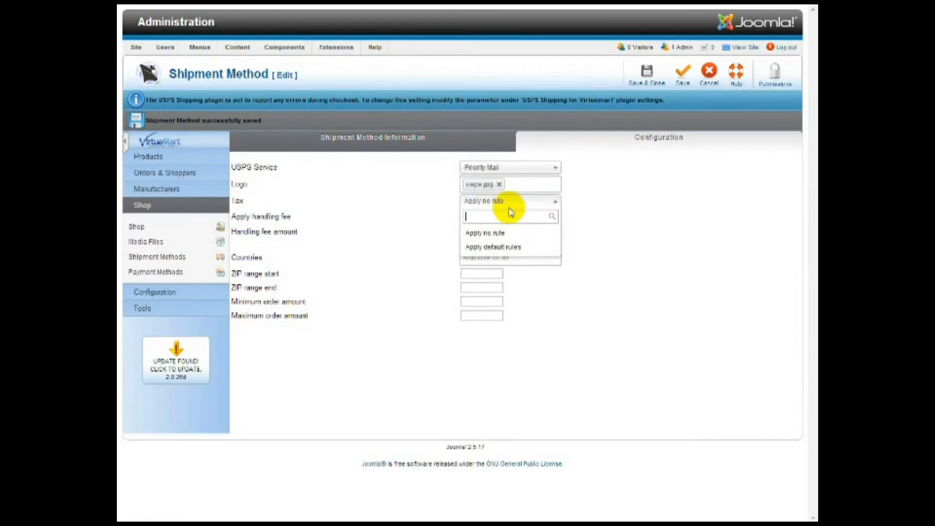
left_click(519, 200)
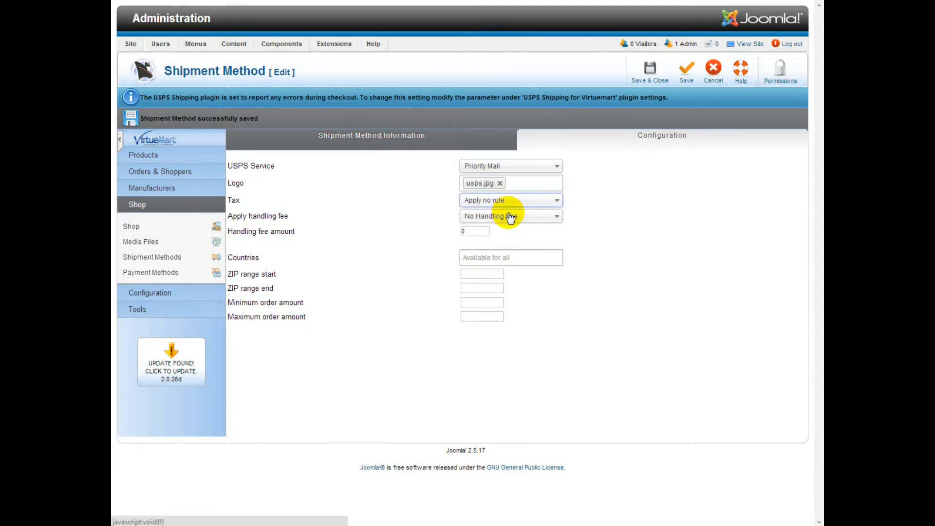
left_click(506, 220)
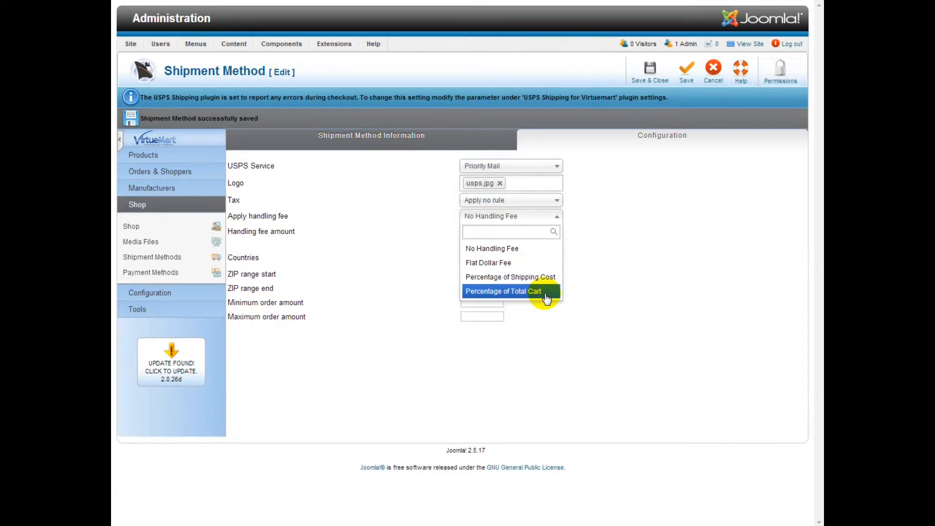
left_click(507, 246)
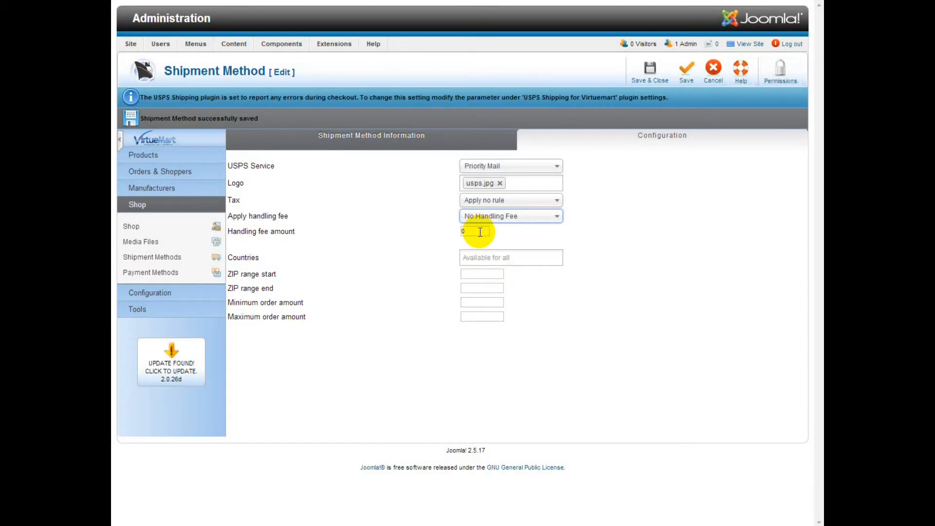
left_click(485, 258)
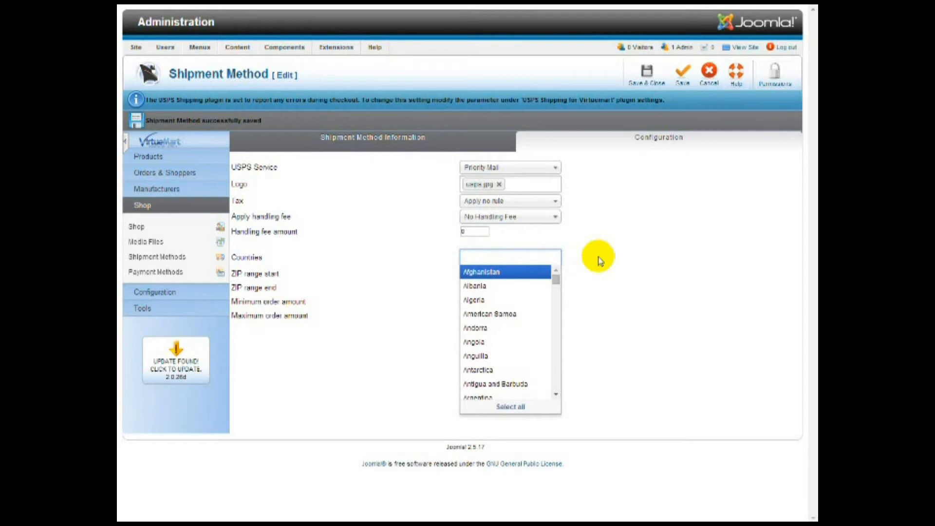
left_click(599, 260)
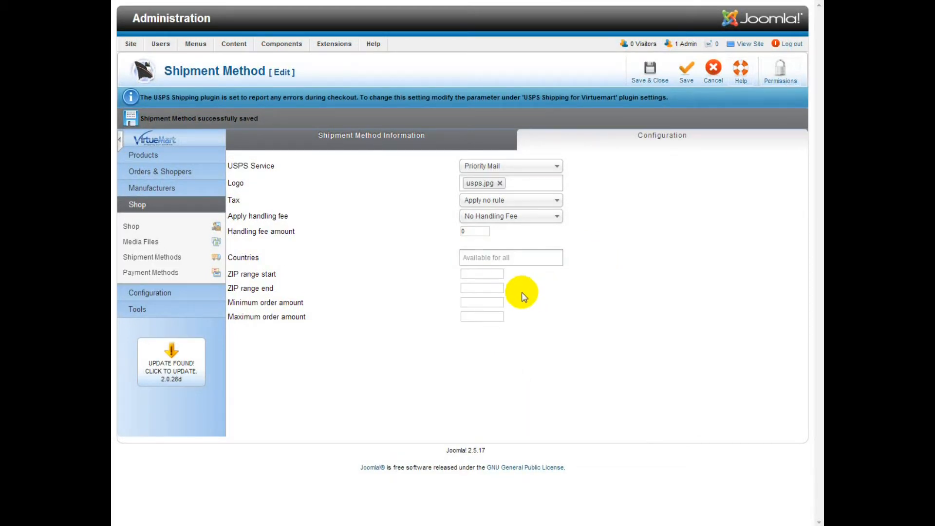
left_click(480, 274)
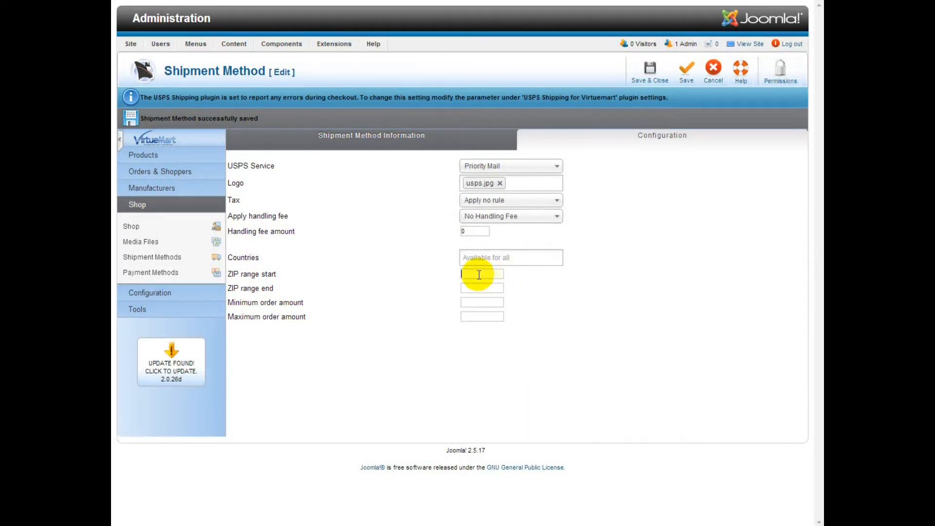
left_click(477, 304)
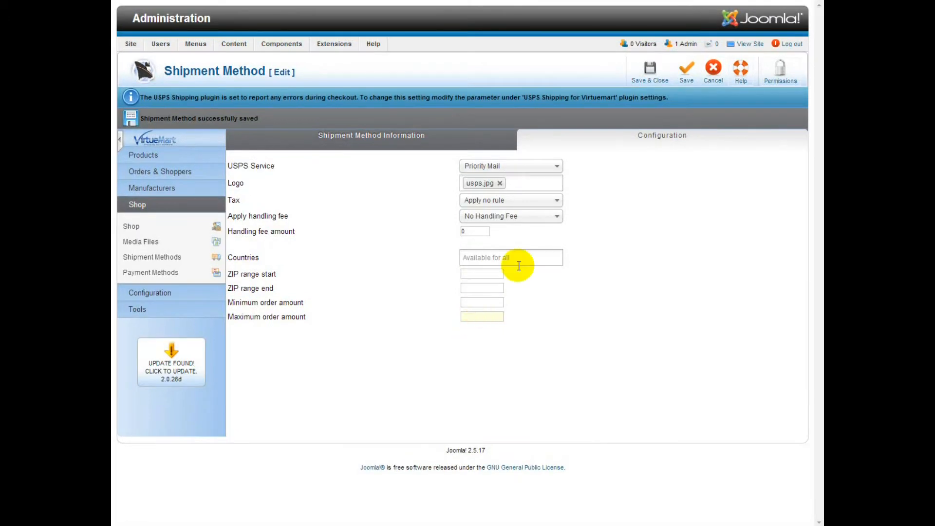
left_click(650, 78)
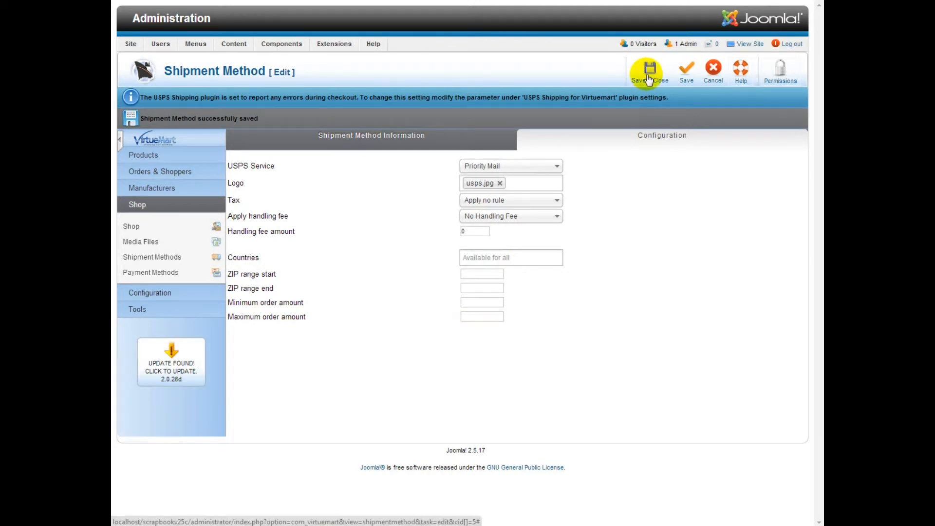
Clone the Priority Mail shipment and open the Priority Mail Copy for editing
left_click(648, 79)
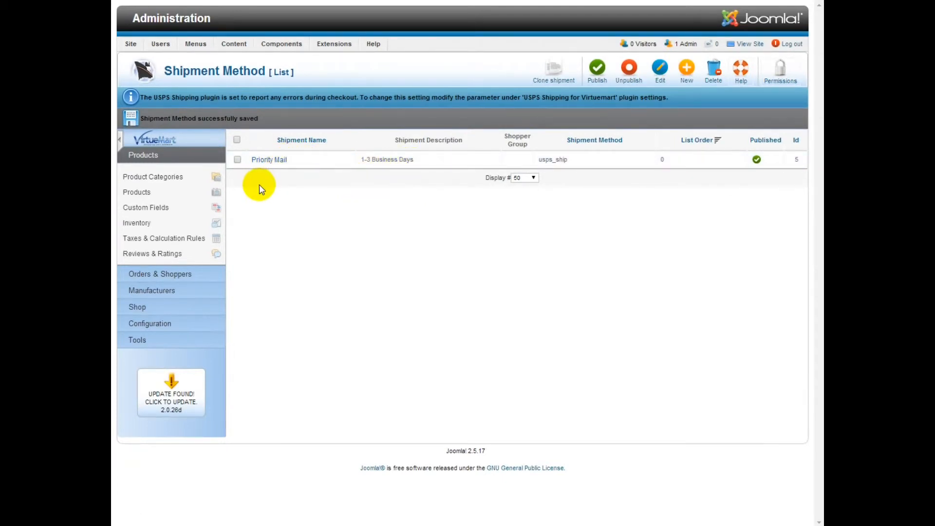
left_click(237, 160)
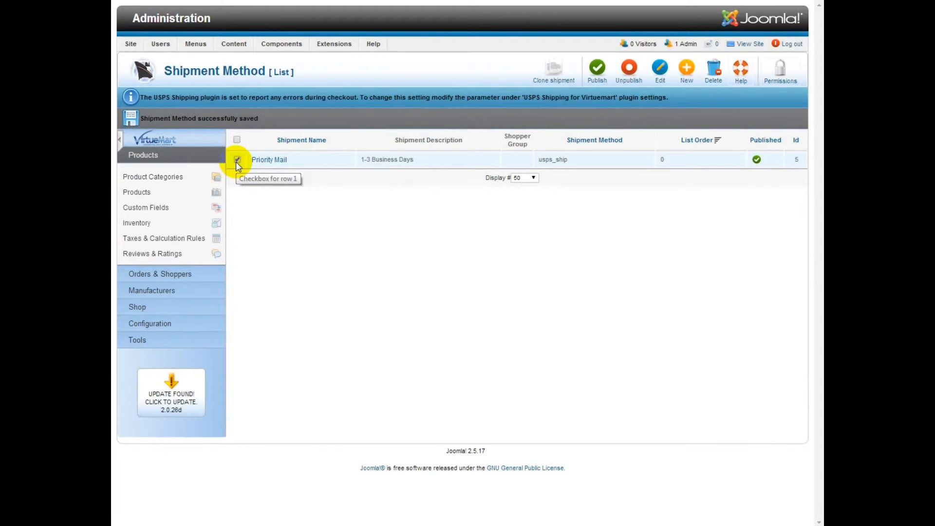
left_click(554, 74)
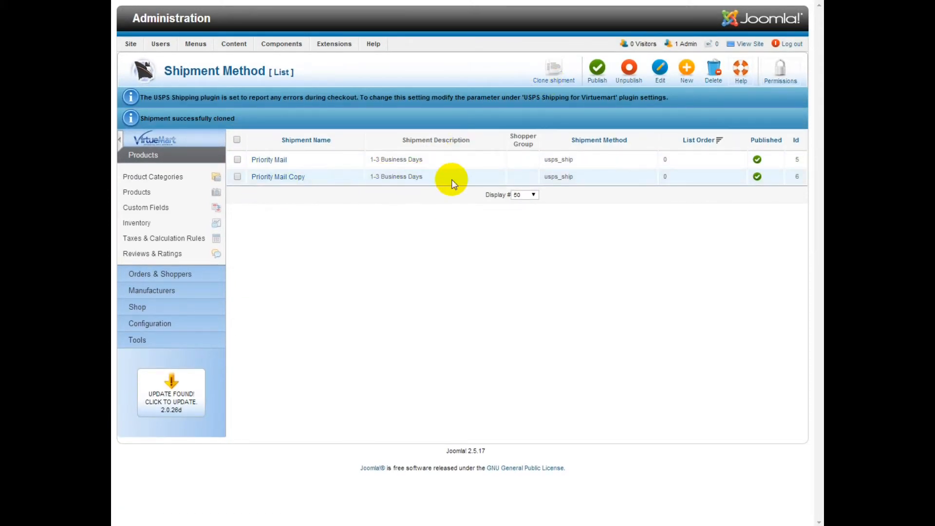
left_click(278, 177)
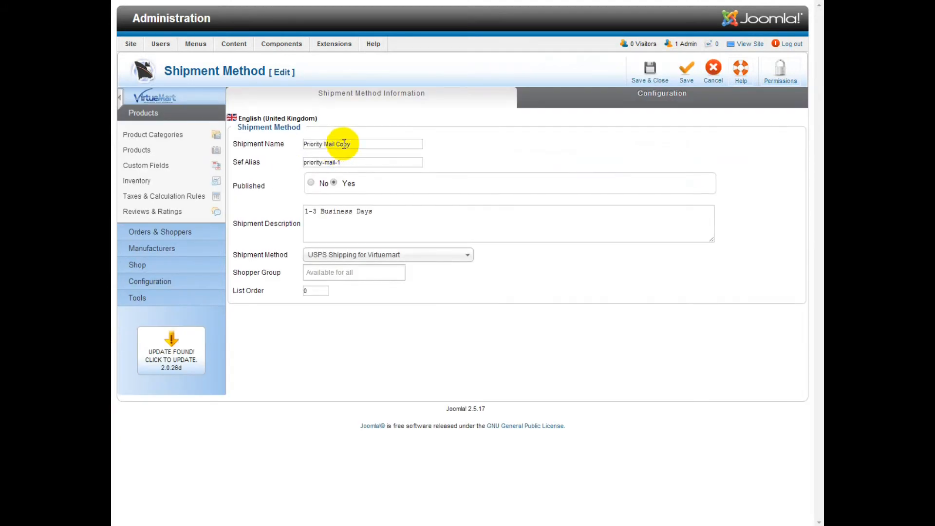
Rename the copy to 'Priority Mail Express' and bring up its USPS service list
left_click_drag(336, 144, 384, 146)
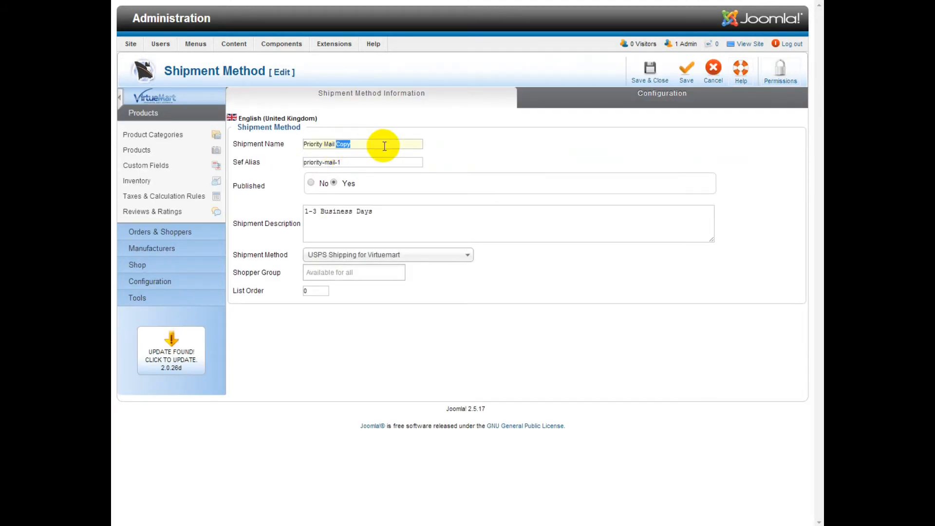
type("Express")
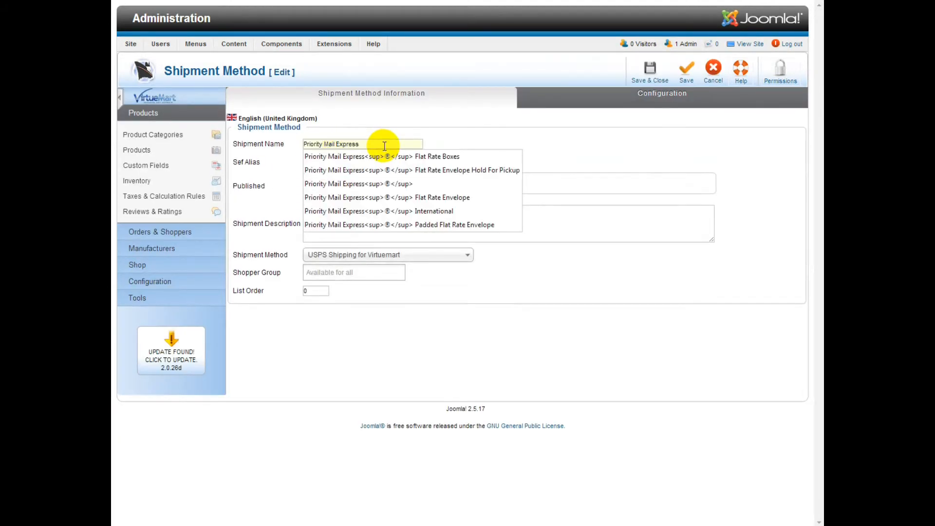
key("Tab")
left_click(603, 94)
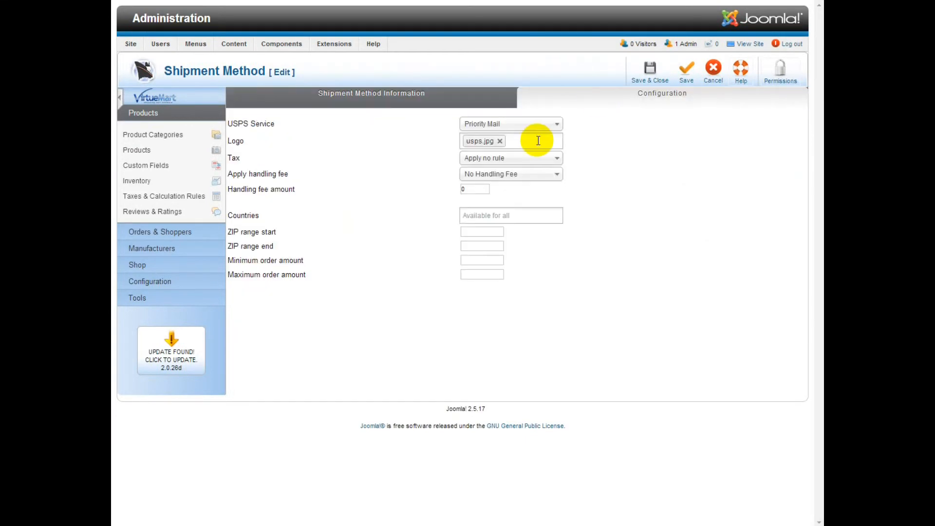
left_click(504, 124)
scroll(558, 195, "up", 1)
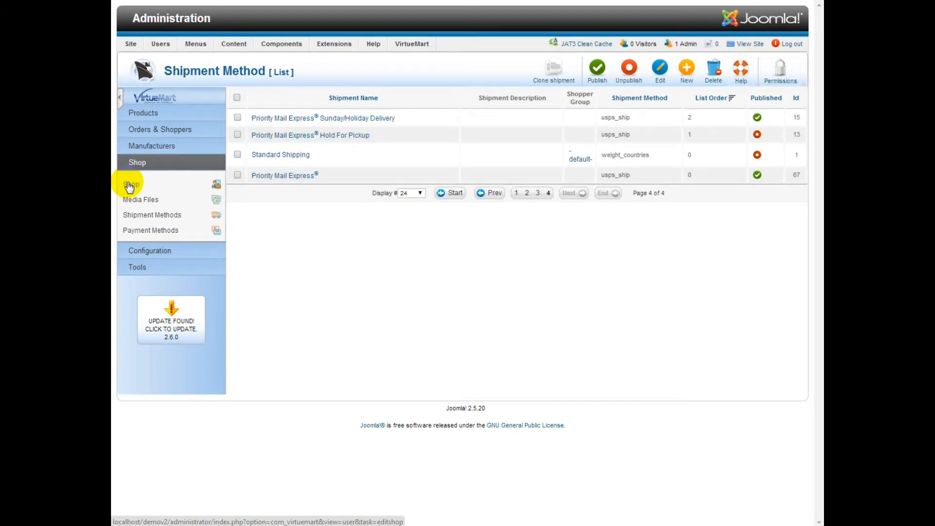
Check the shop's Bill To Information, including zip code 21211, in the Shop settings
left_click(129, 185)
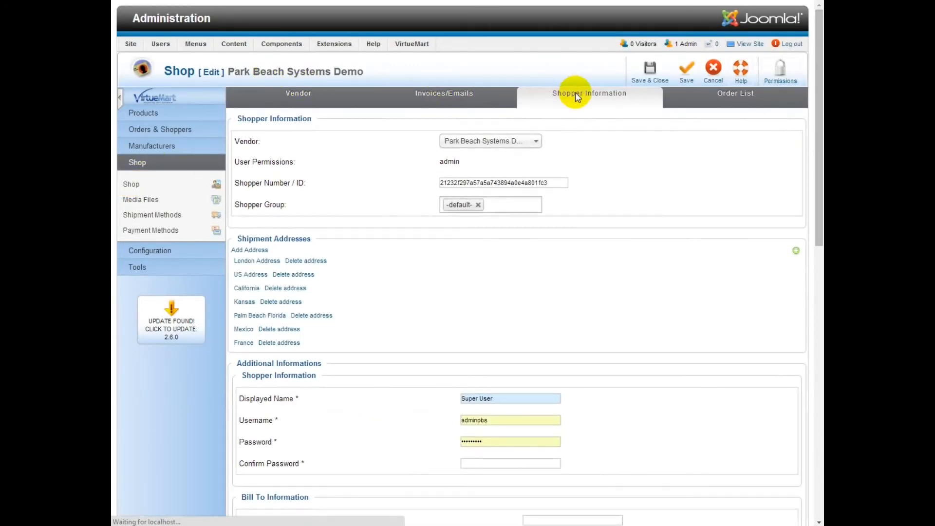
scroll(575, 147, "down", 7)
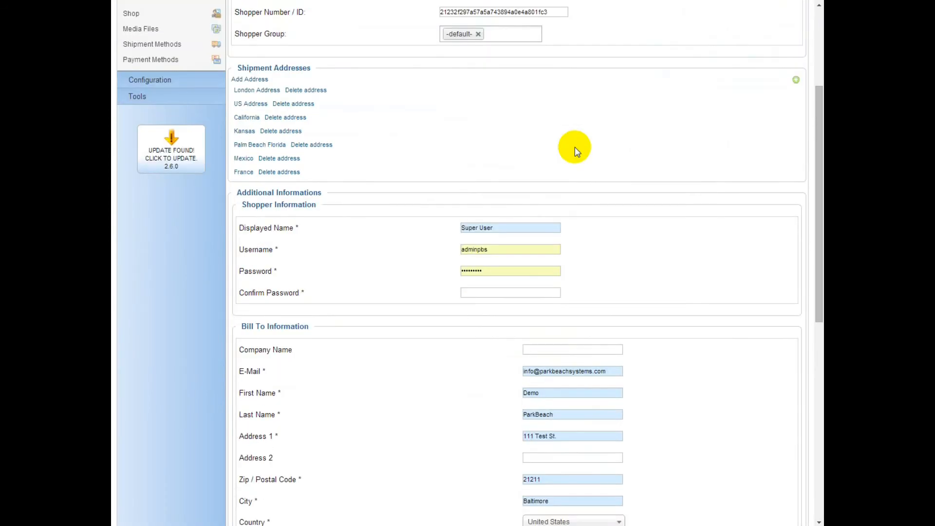
scroll(575, 148, "down", 1)
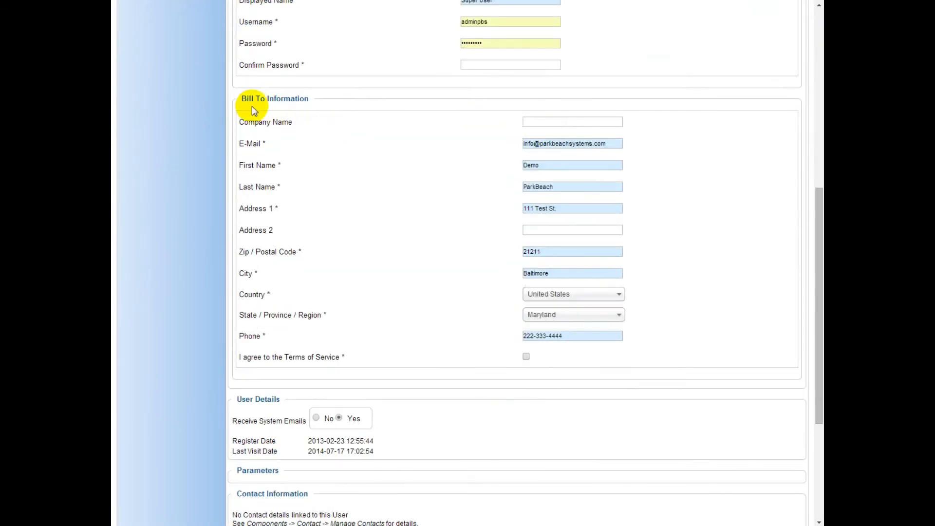
left_click_drag(238, 101, 314, 98)
left_click_drag(540, 251, 511, 252)
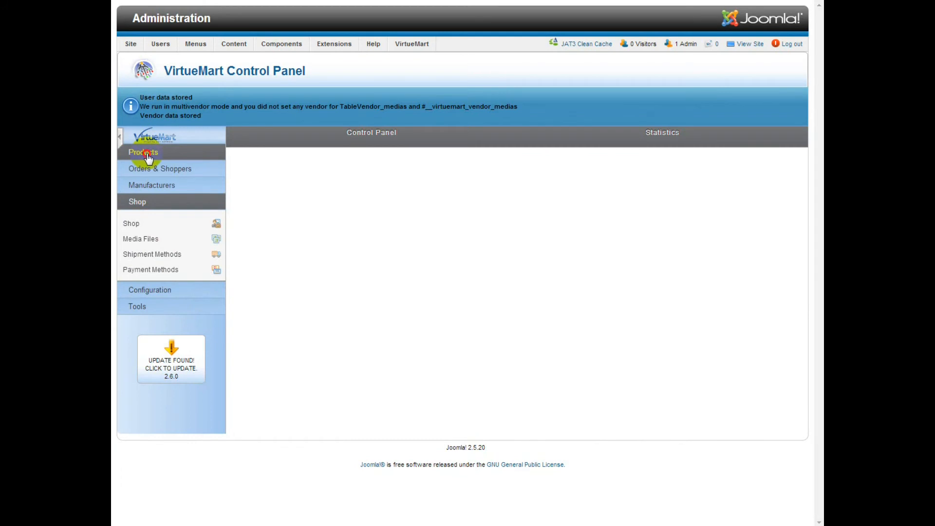
left_click(144, 152)
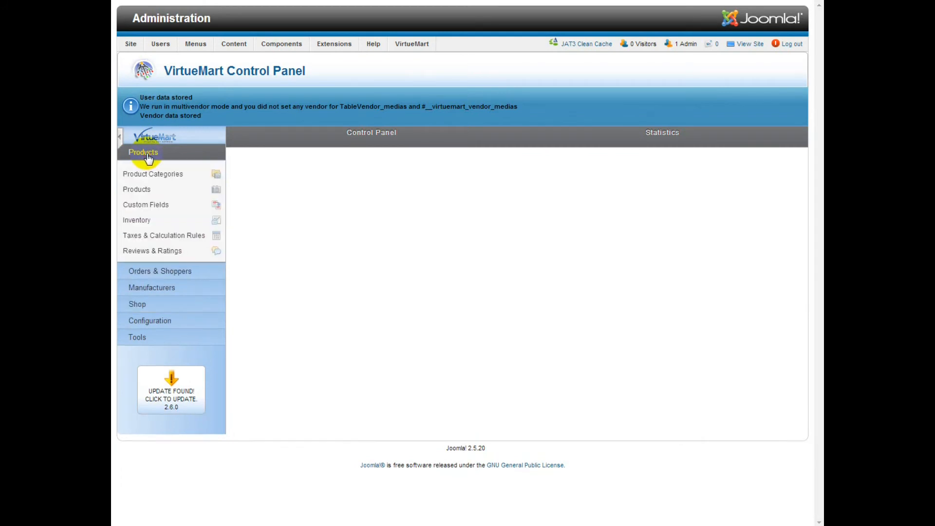
Confirm the Woman Within Plus Size product weighs 66.0000 pounds, then save and close it
left_click(146, 190)
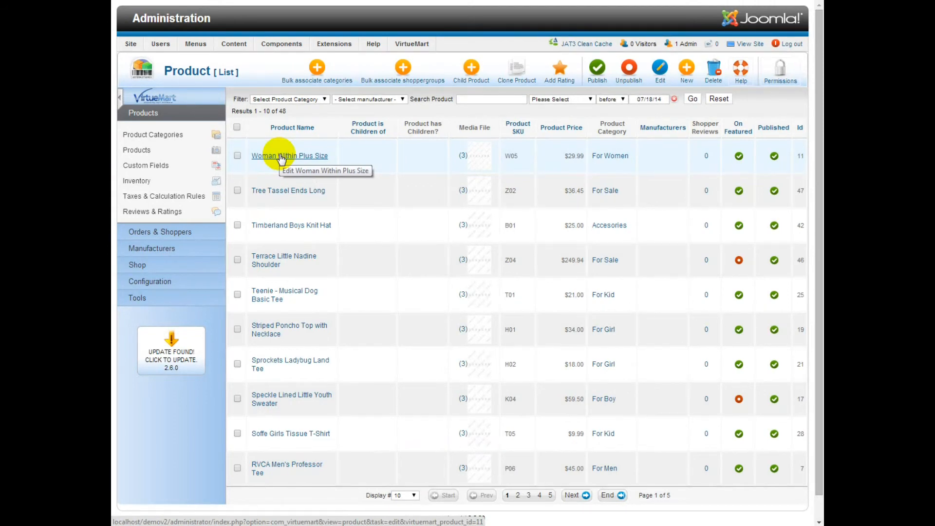
left_click(281, 158)
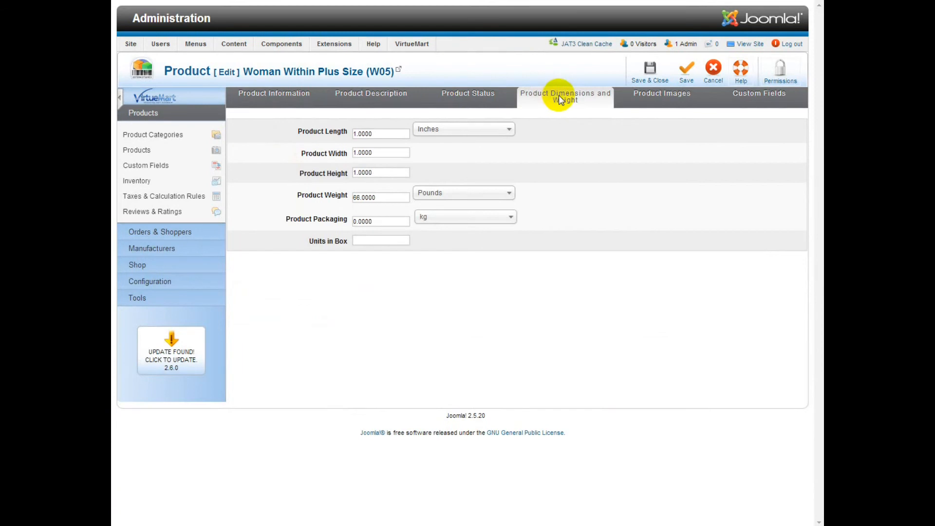
left_click_drag(549, 100, 522, 95)
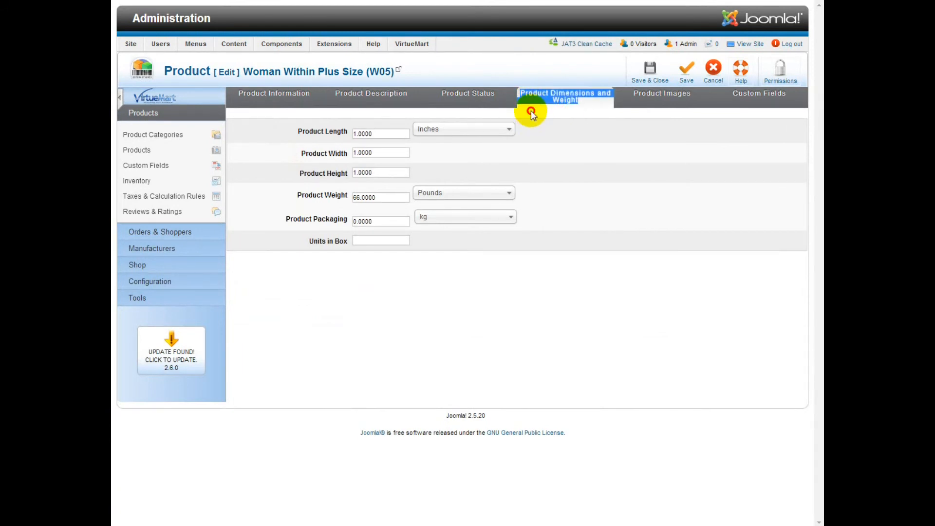
left_click_drag(383, 197, 339, 199)
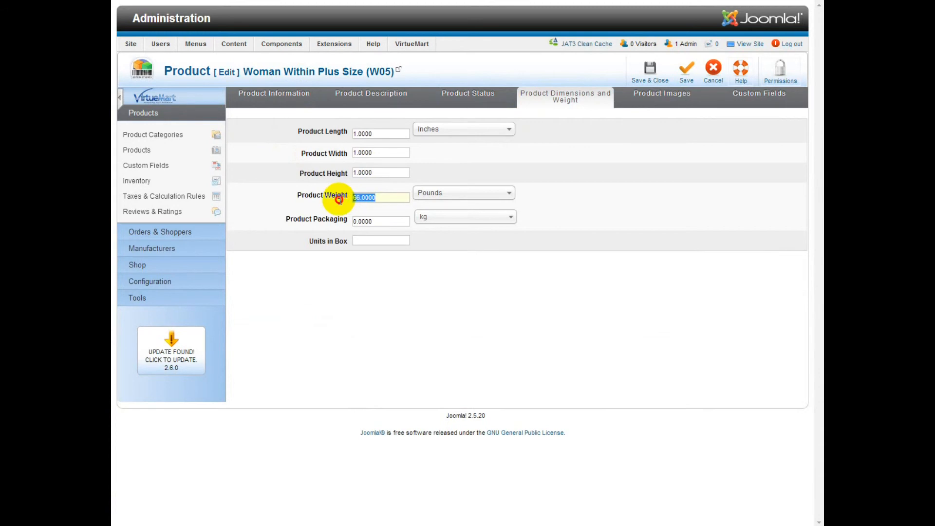
left_click(386, 197)
left_click(650, 75)
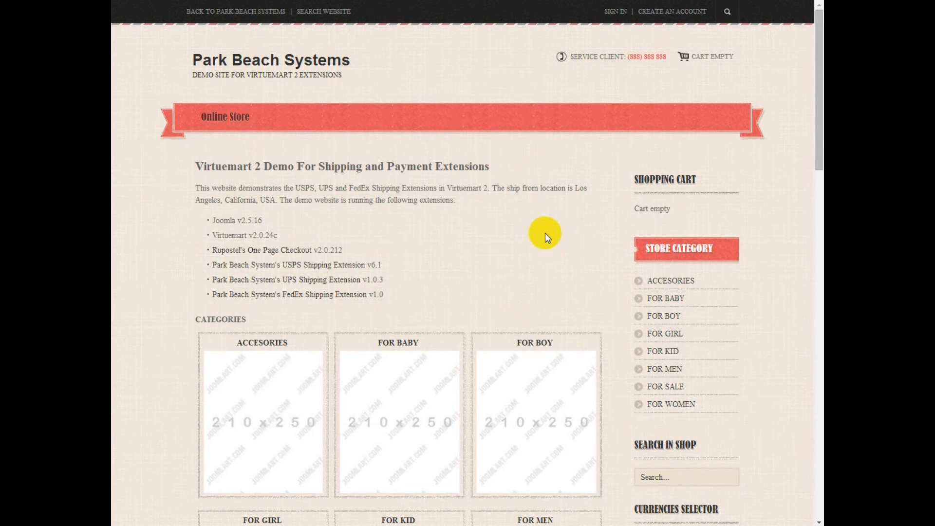
Add the Babysoy Kimono Tee from the FOR BABY category to the cart and open checkout
left_click(423, 329)
scroll(396, 345, "down", 1)
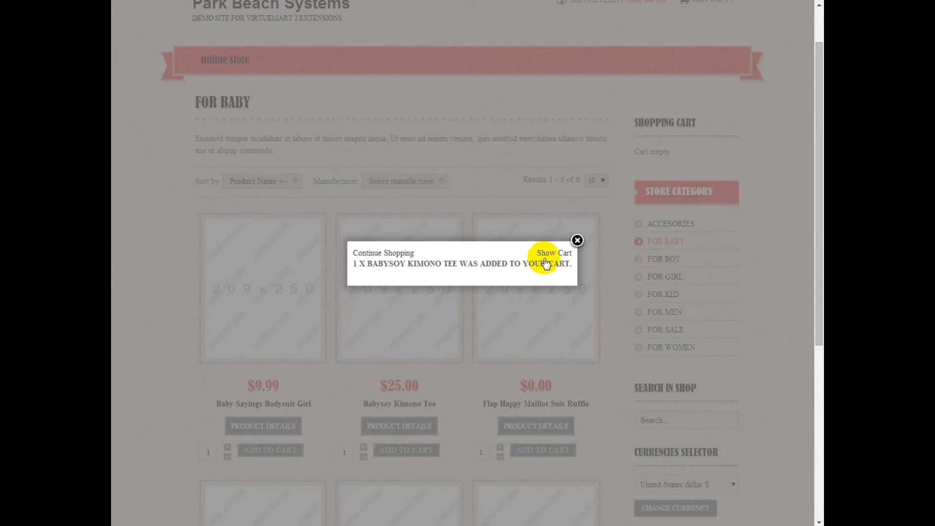
left_click(545, 255)
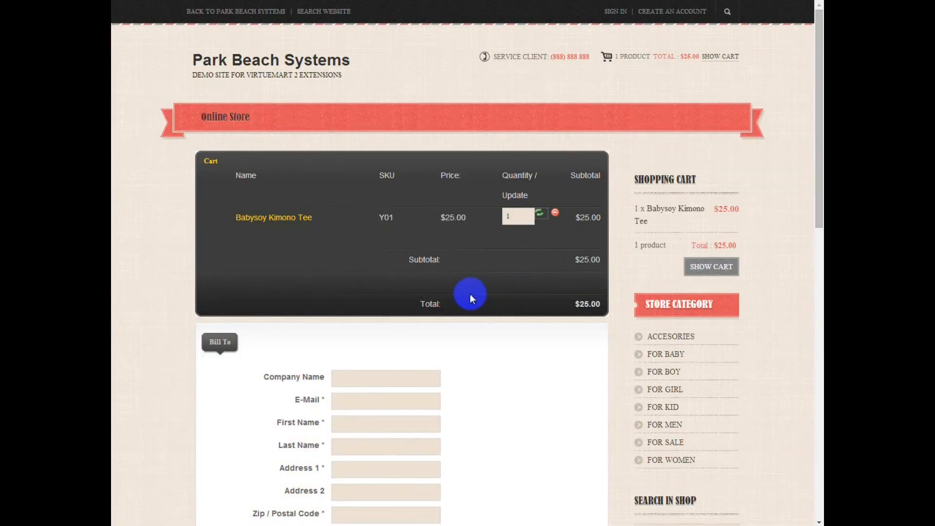
scroll(470, 294, "down", 3)
Enter the buyer's e-mail address and first and last name in the Bill To form
left_click(359, 279)
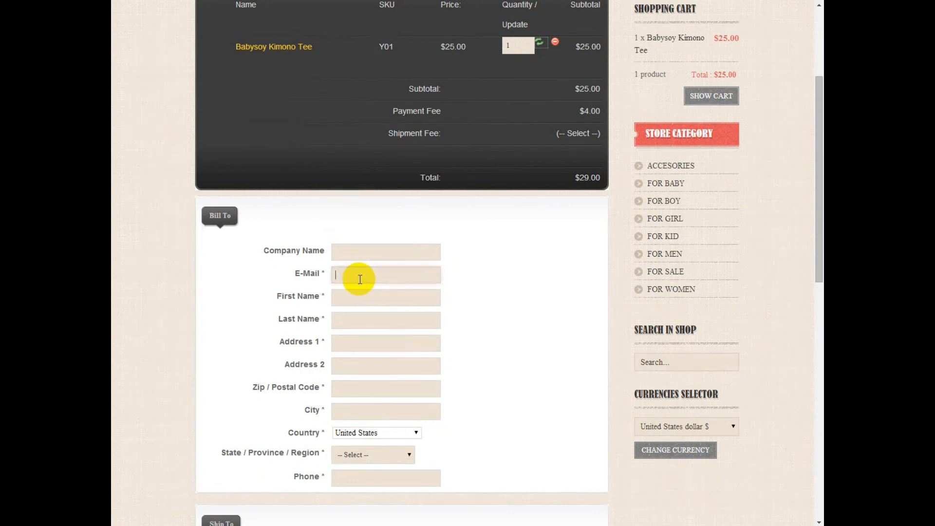
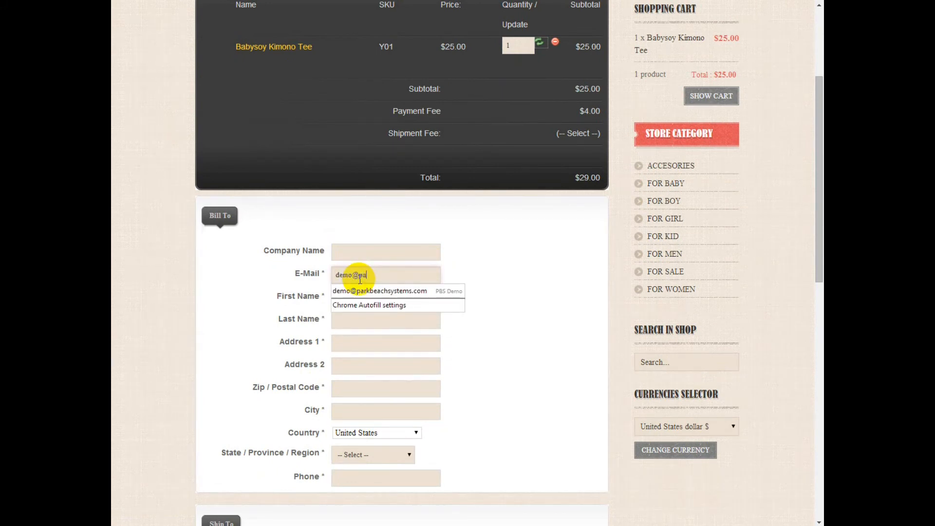
key("Tab")
type("Test")
key("Tab")
type("Test")
Fill in the street address, zip 90001, Los Angeles, California, and a phone number
key("Tab")
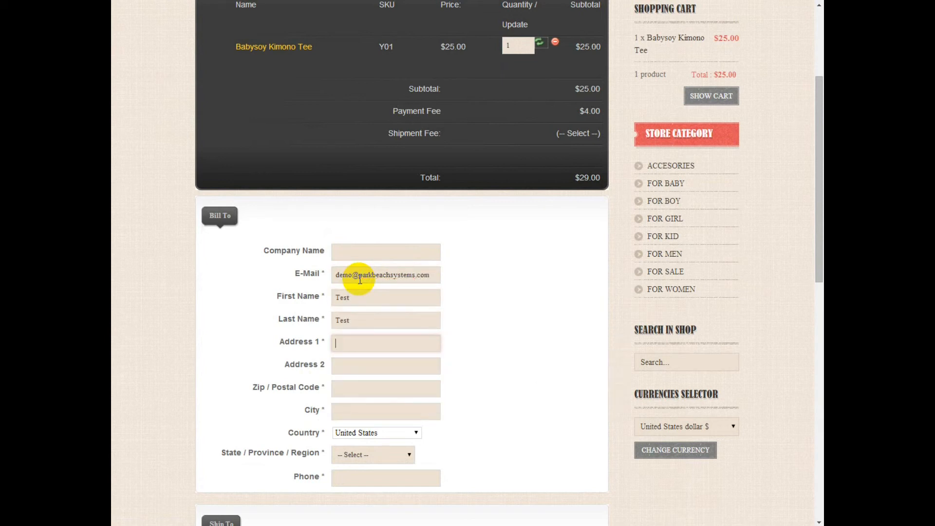
type("111 test st")
key("Tab")
key("Tab")
type("90001")
key("Tab")
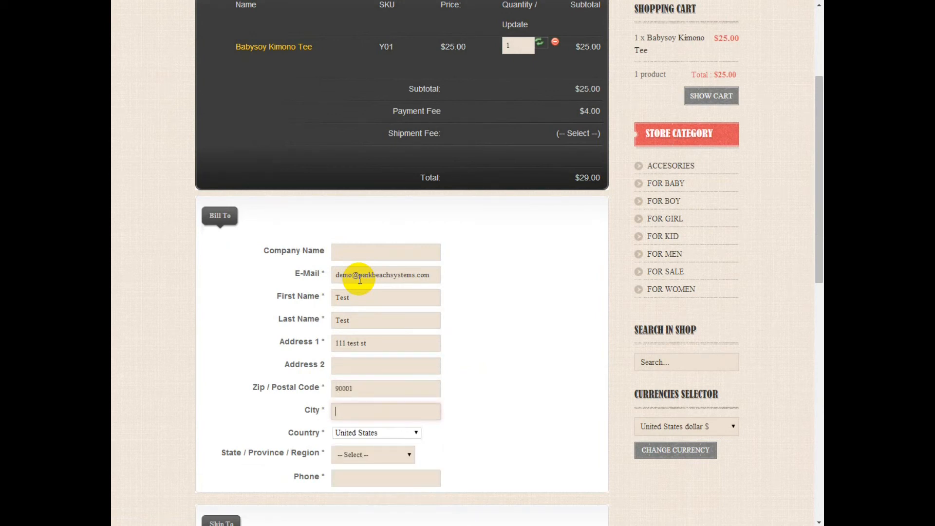
type("los angeles")
key("Tab")
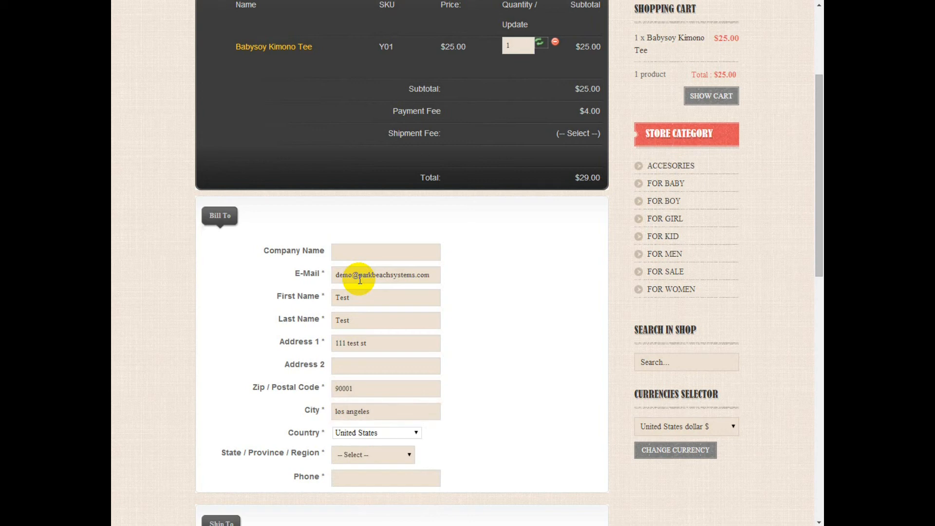
key("Tab")
key("c")
key("Tab")
type("1")
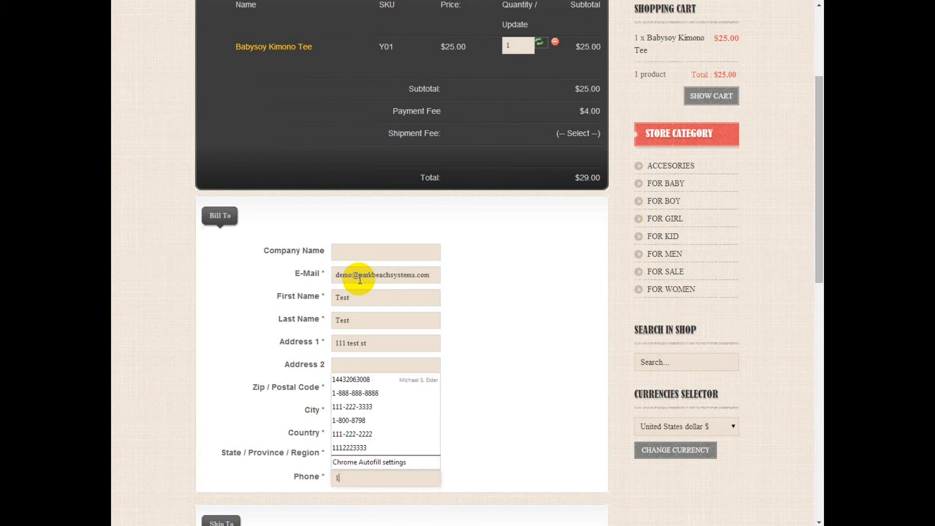
type("11-222")
key("Down")
key("Return")
scroll(360, 280, "down", 8)
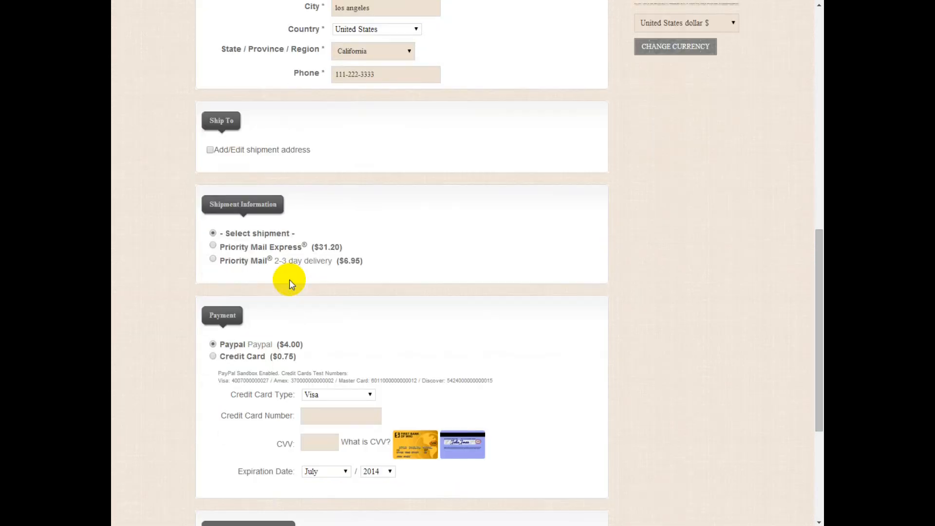
Choose Priority Mail Express shipping at $31.20 from the live USPS rates
left_click_drag(374, 262, 206, 248)
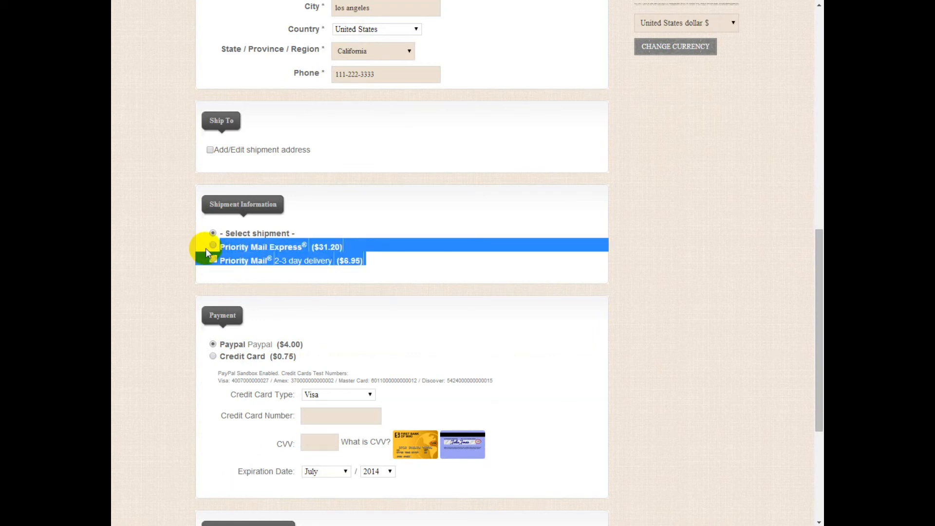
left_click(267, 247)
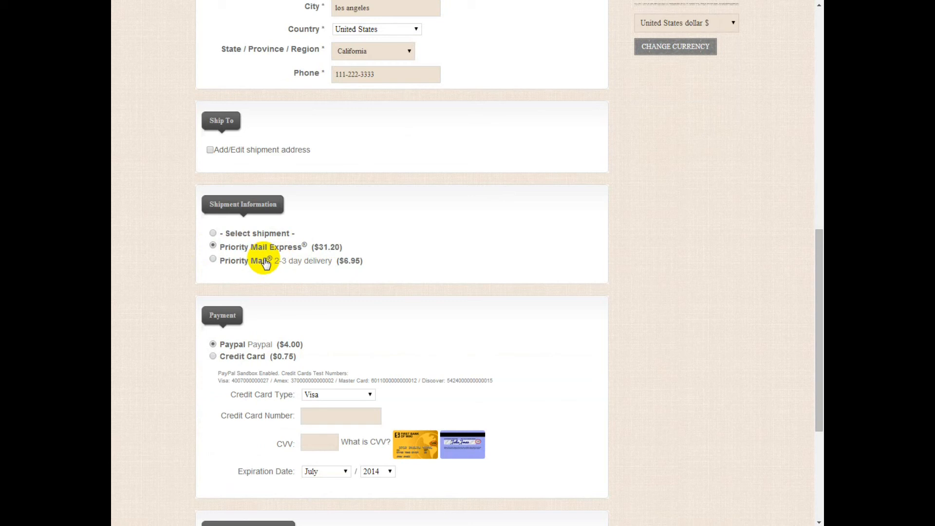
scroll(380, 266, "up", 3)
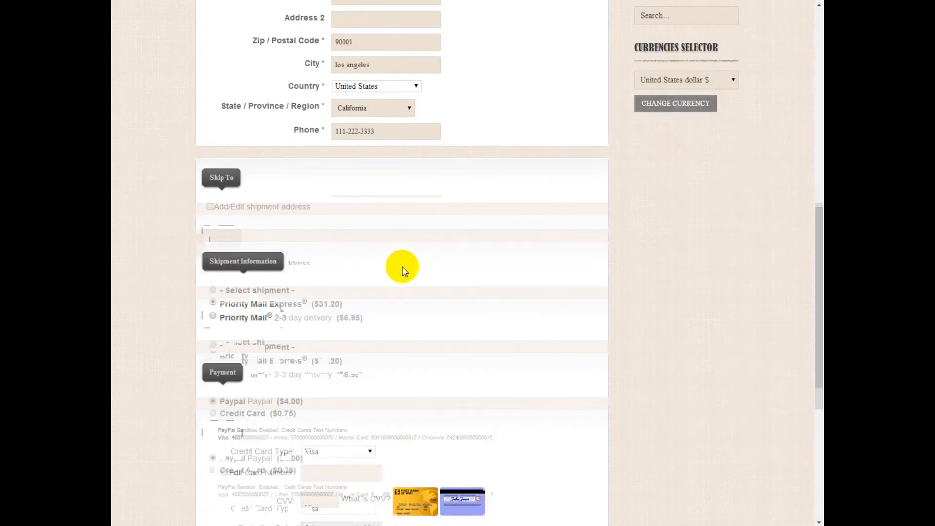
Change the billing zip to 21001 and city to Aberdeen, recalculating rates to $5.60
left_click(359, 97)
double_click(359, 97)
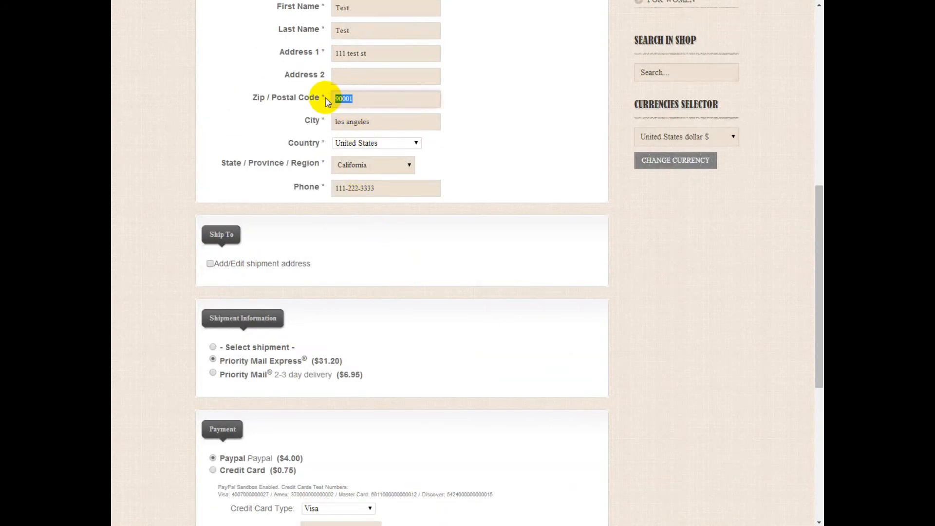
type("21001")
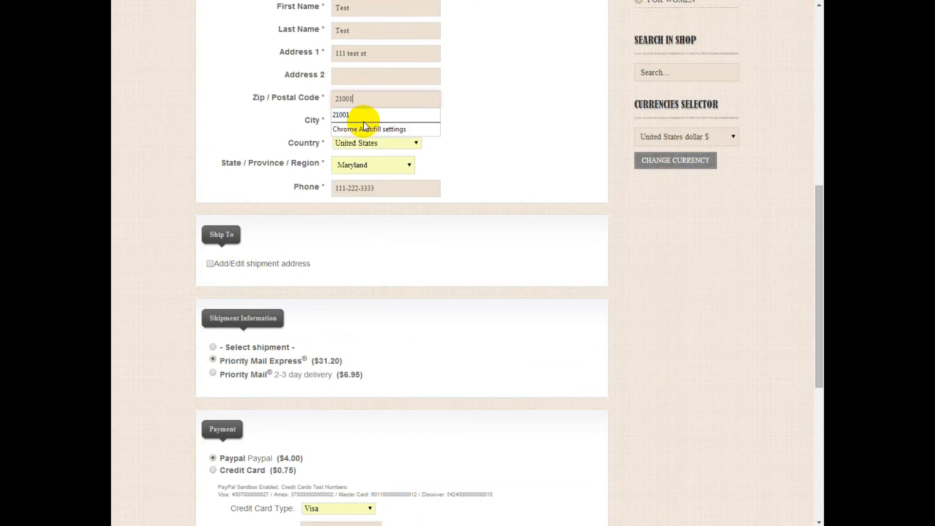
key("Tab")
type("aber")
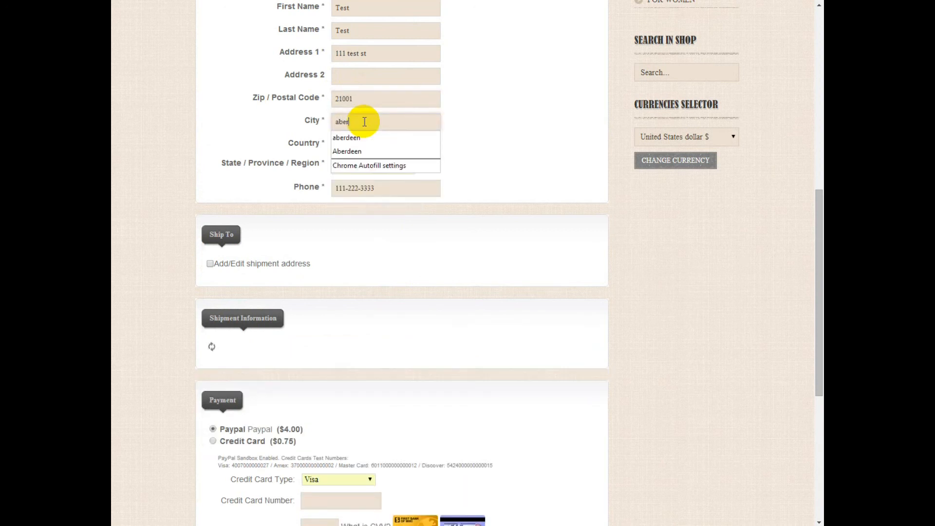
type("deen")
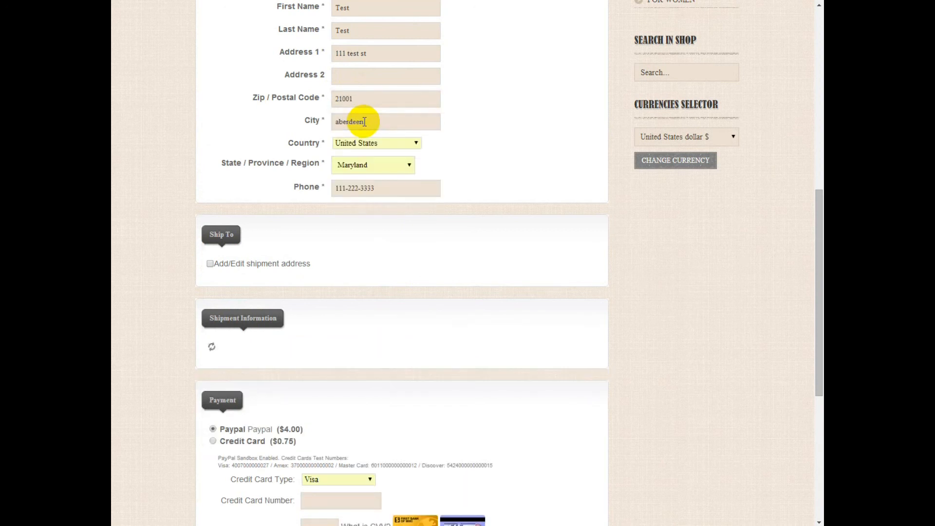
left_click_drag(386, 374, 217, 361)
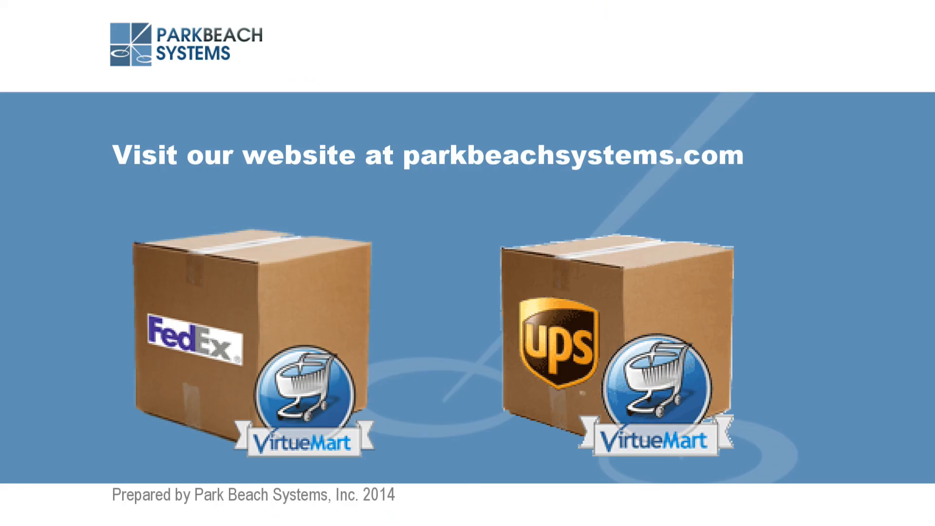